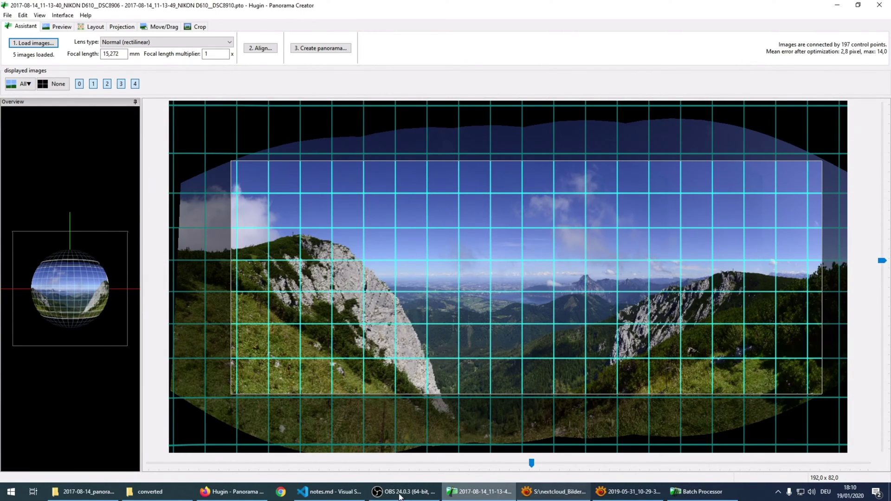
Step: Open the stitched 5144×2030 panorama JPG from the panorama folder in XnView MP and zoom in
click(86, 492)
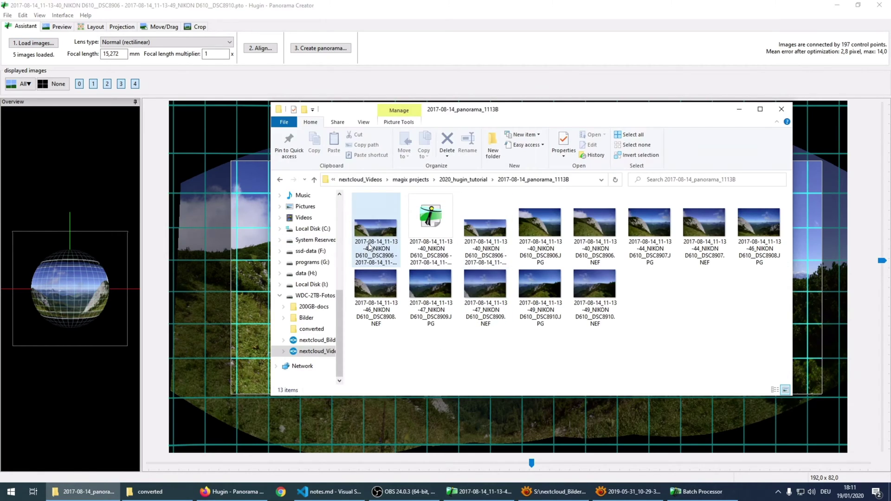
double_click(376, 228)
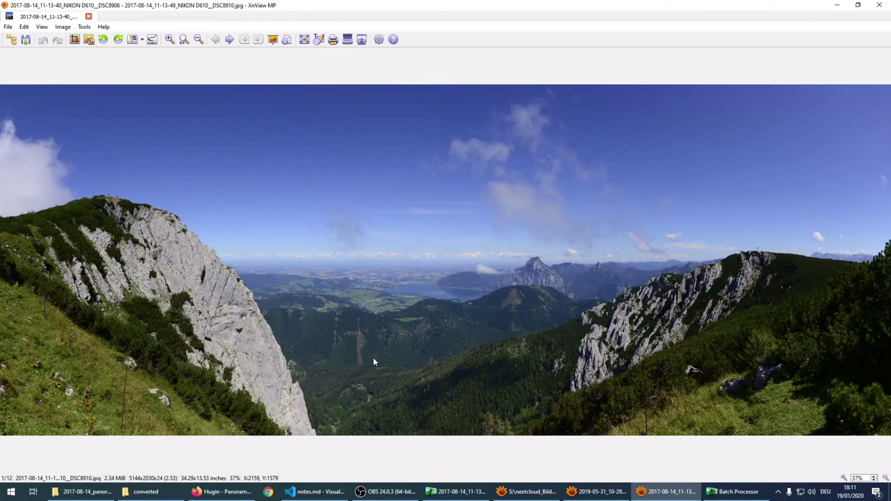
scroll(374, 362, up, 5)
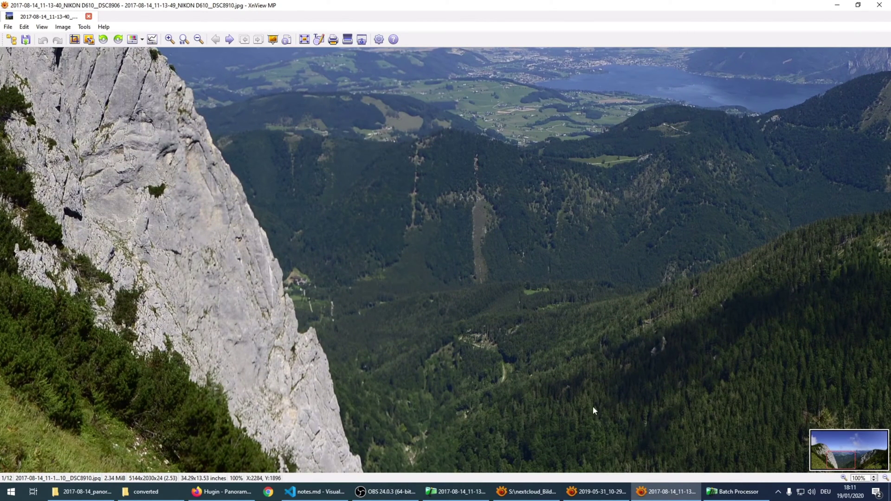
Step: Pan around the panorama to inspect the cliff face, sky and forested valley
scroll(417, 364, left, 4)
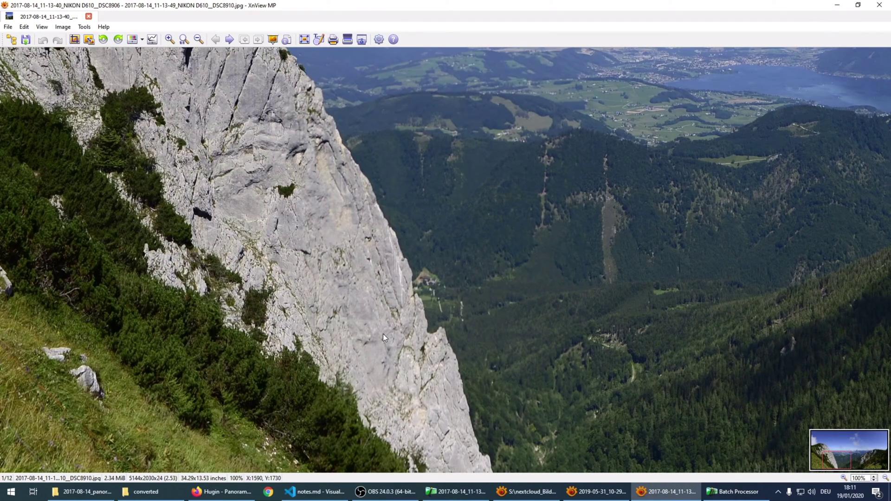
drag(383, 333, 360, 338)
scroll(386, 404, left, 8)
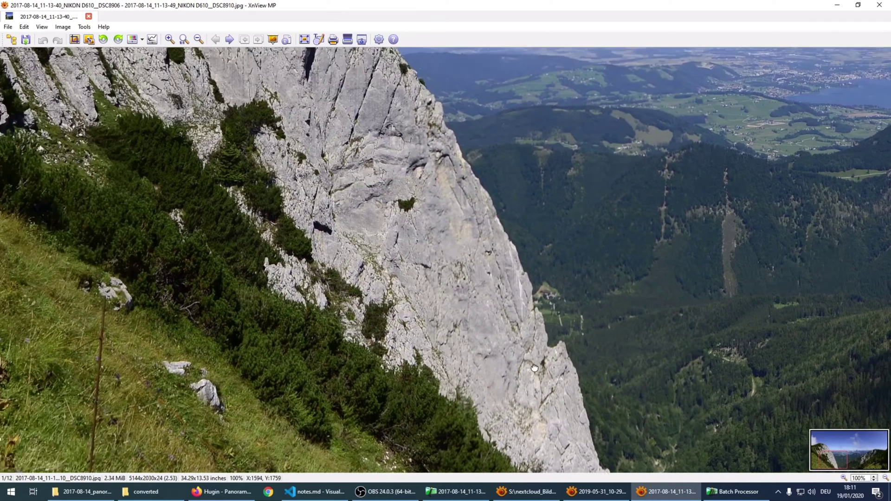
scroll(430, 227, up, 6)
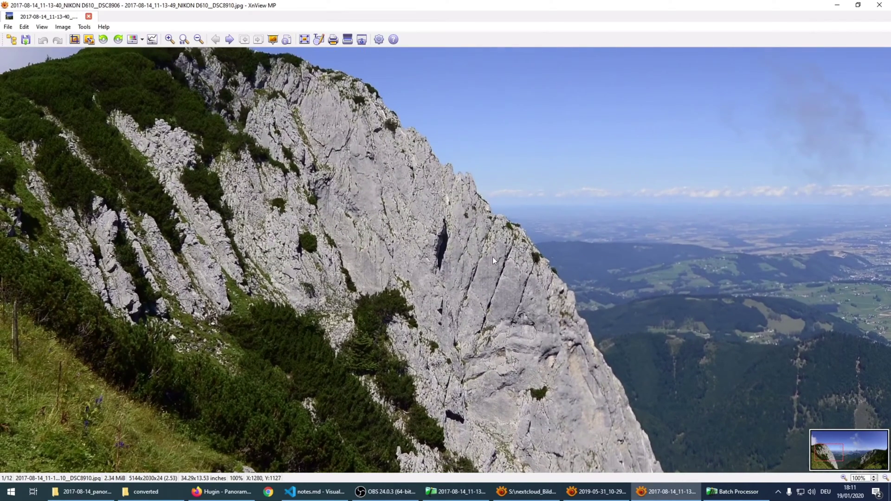
scroll(492, 257, right, 10)
scroll(492, 257, down, 4)
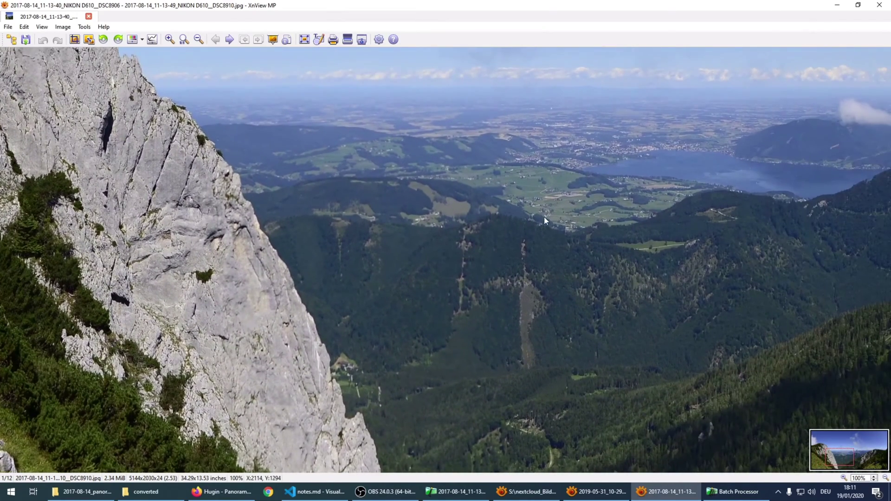
drag(530, 190, 506, 226)
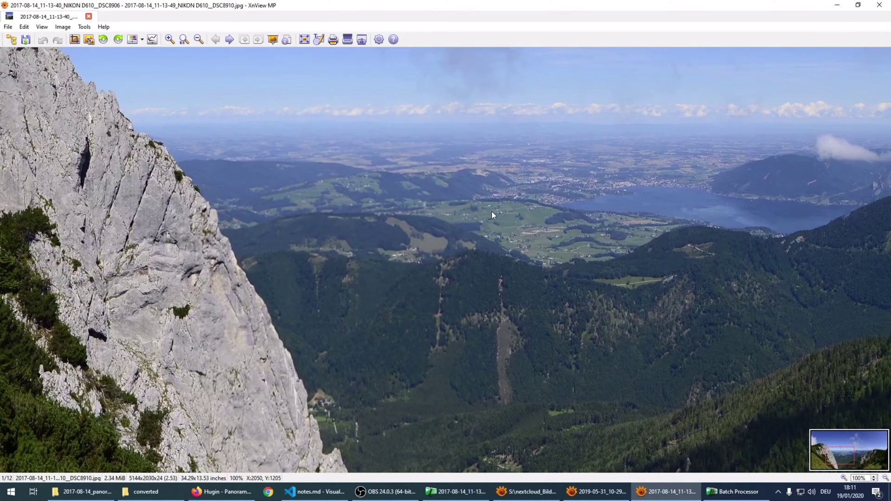
drag(523, 284, 491, 138)
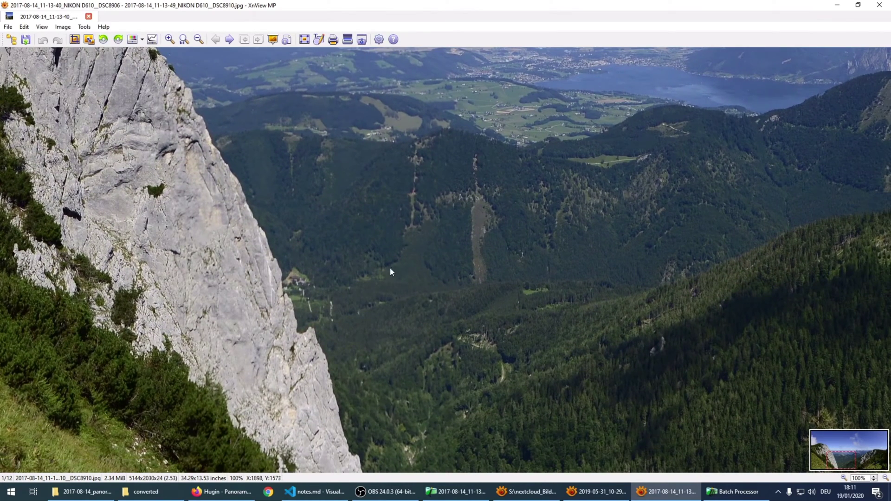
scroll(379, 257, down, 1)
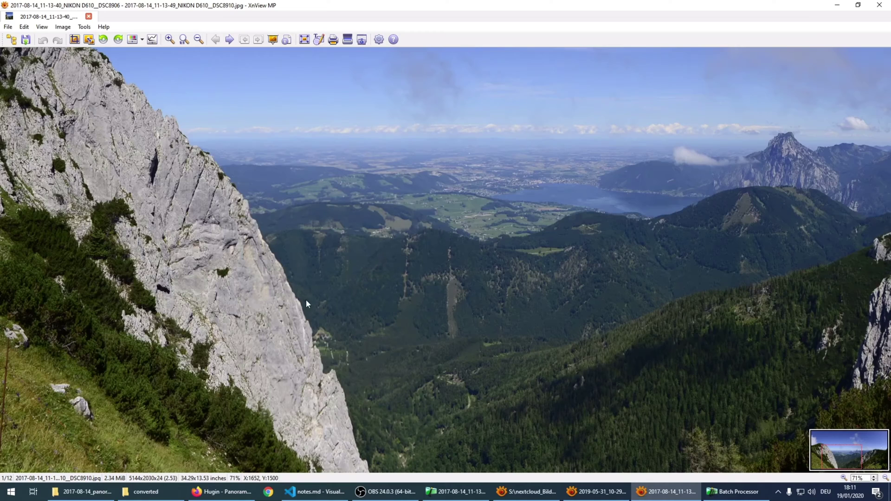
drag(307, 304, 352, 290)
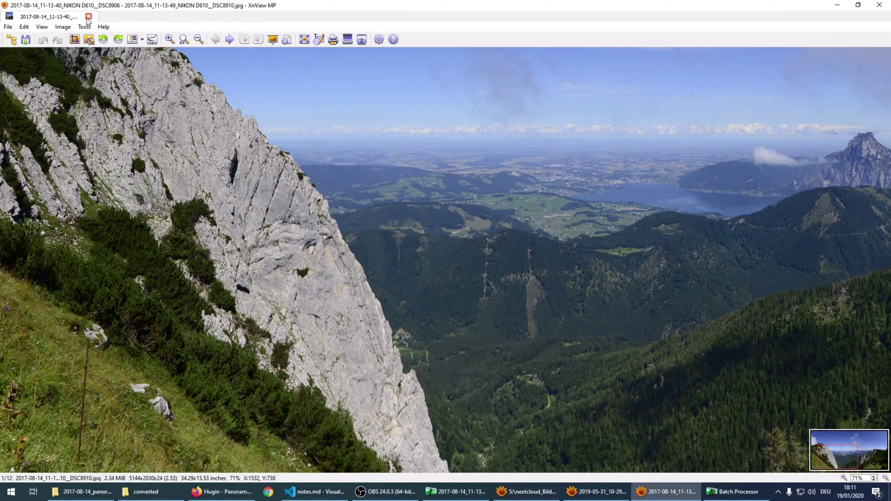
Step: Minimize the viewer and start a new Hugin project in the Expert interface
click(837, 6)
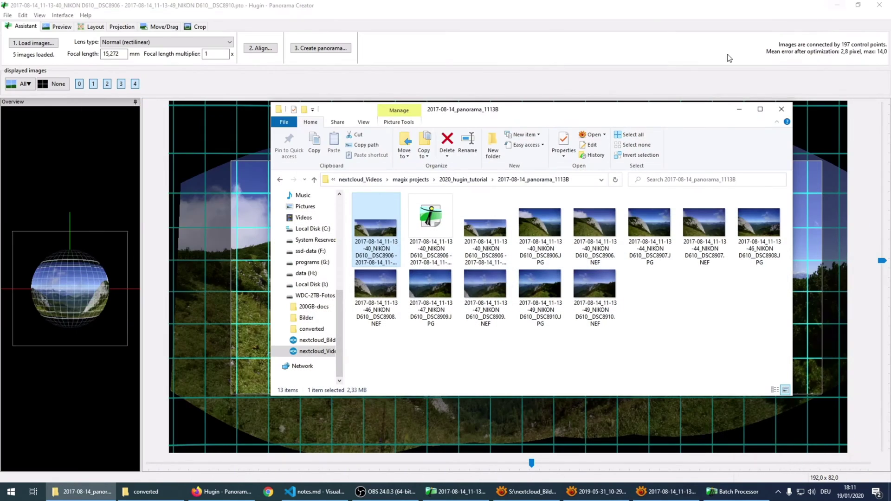
click(155, 452)
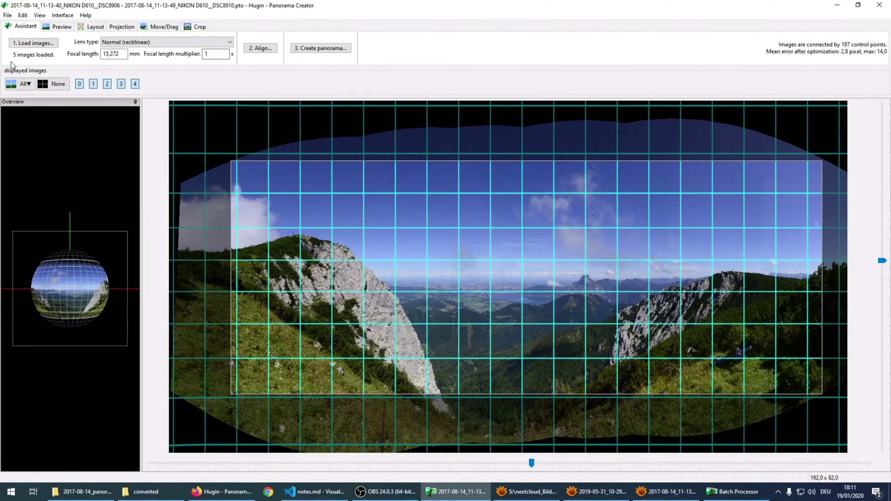
click(8, 15)
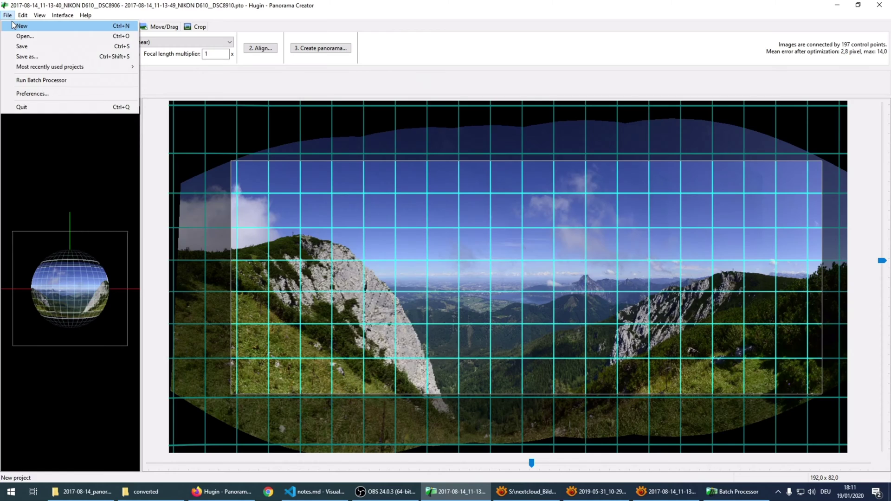
click(19, 26)
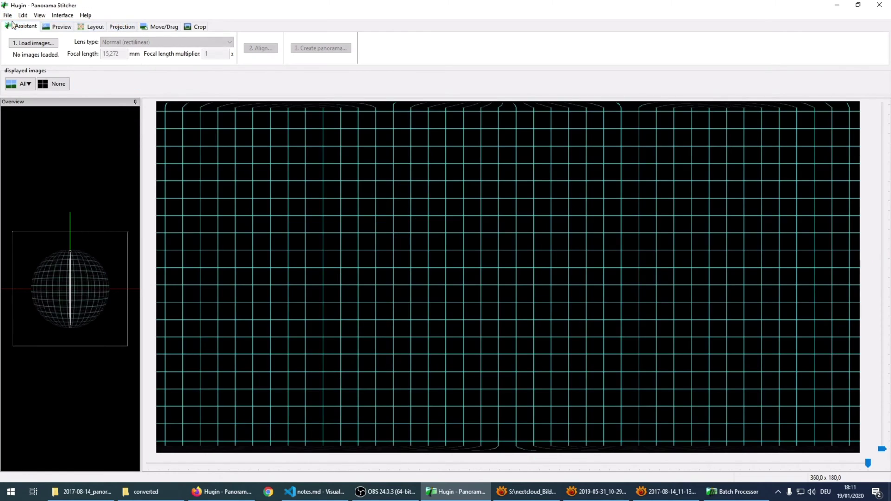
click(64, 15)
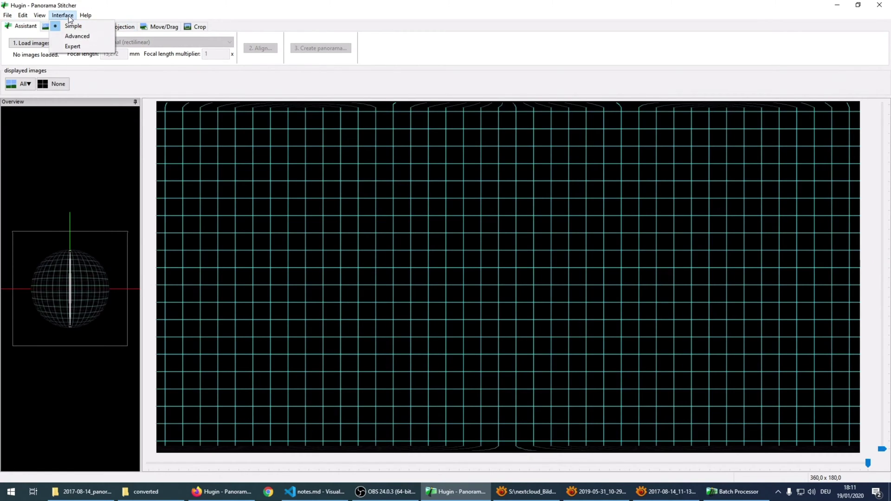
click(68, 43)
Step: Add the five photos DSC8906 to DSC8910 as individual images
right_click(193, 166)
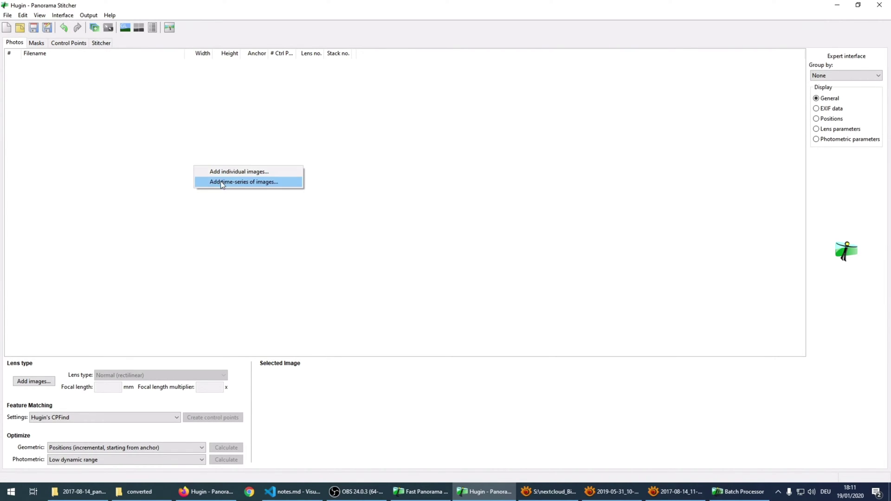
click(260, 171)
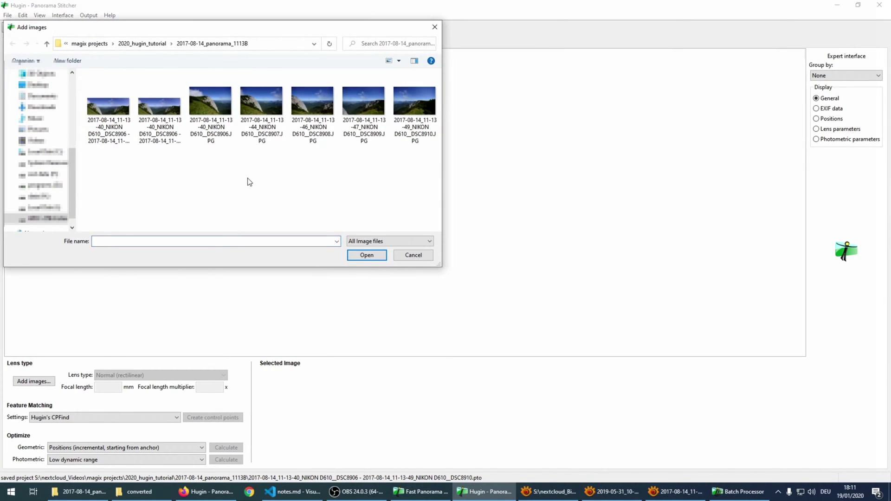
drag(207, 179, 414, 88)
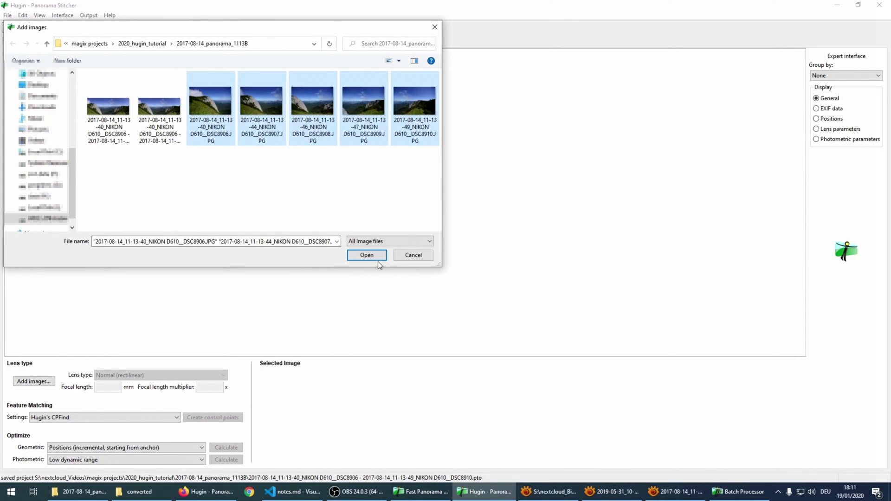
click(367, 256)
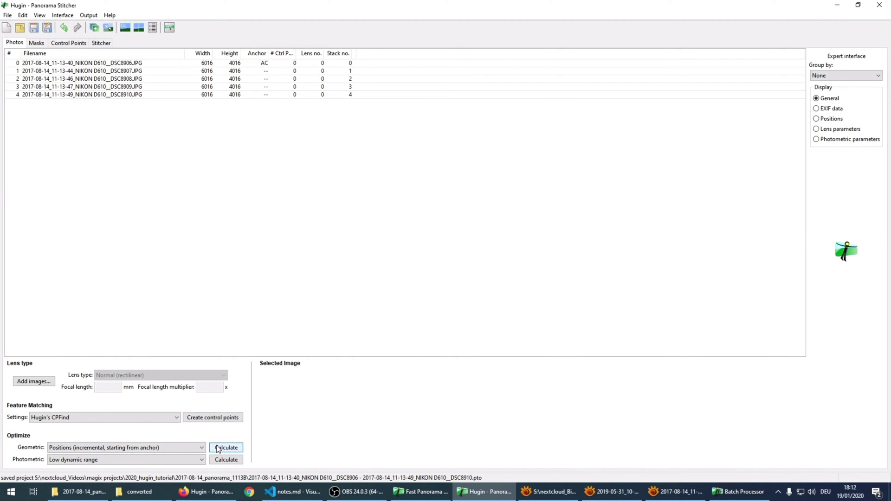
Step: Detect control points with unchanged feature matching settings, adding 213 points across the five photos
click(172, 417)
click(172, 418)
click(225, 416)
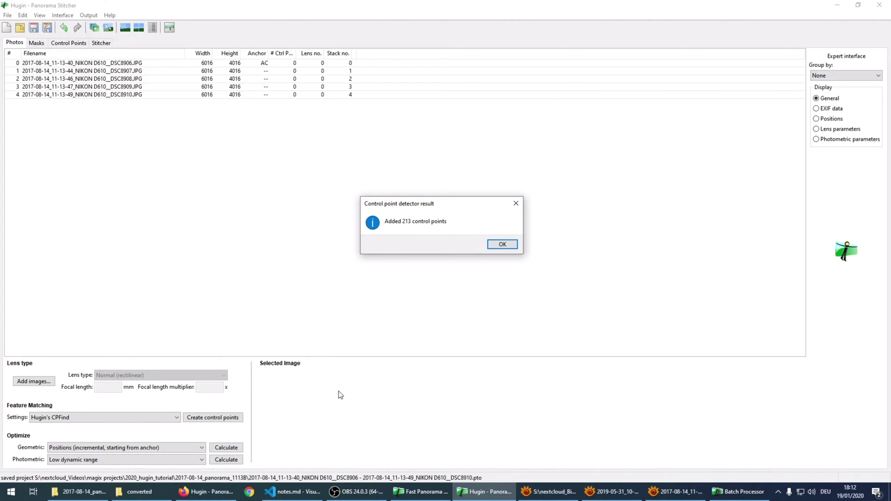
click(499, 245)
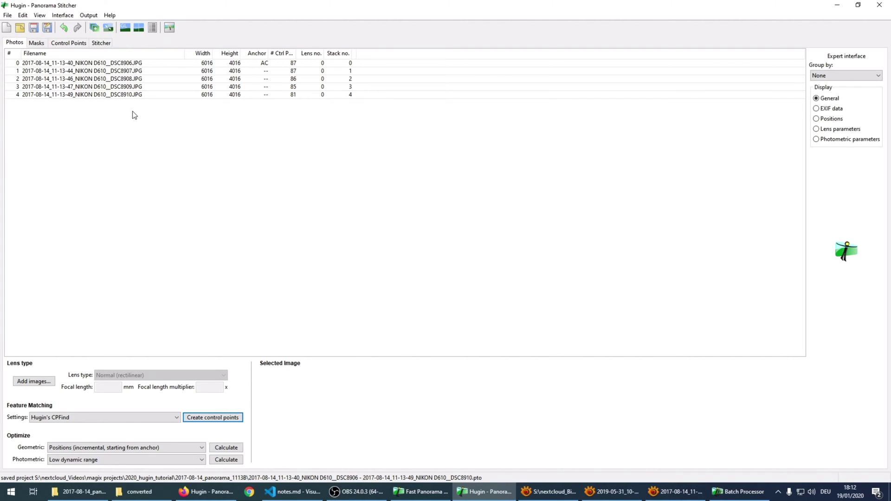
click(71, 45)
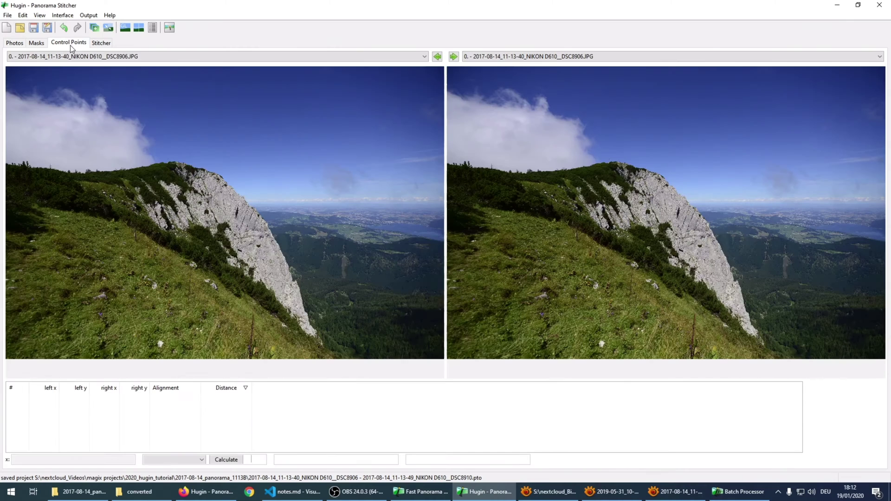
click(477, 60)
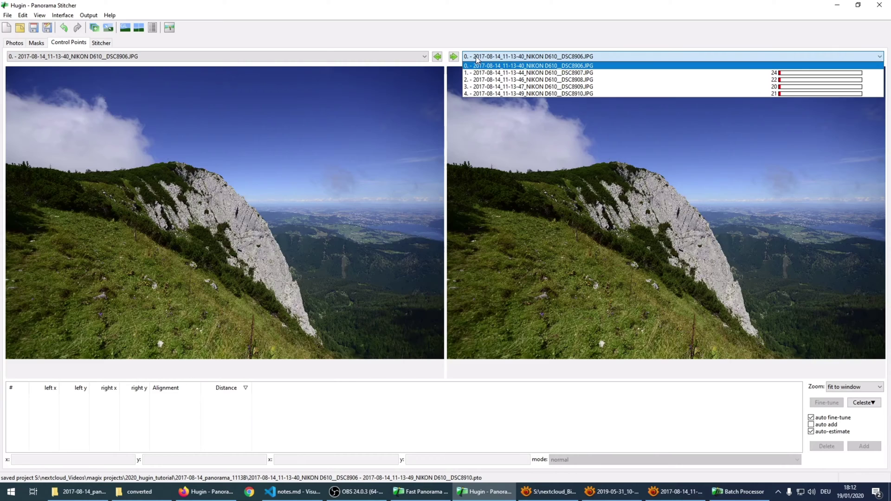
click(478, 76)
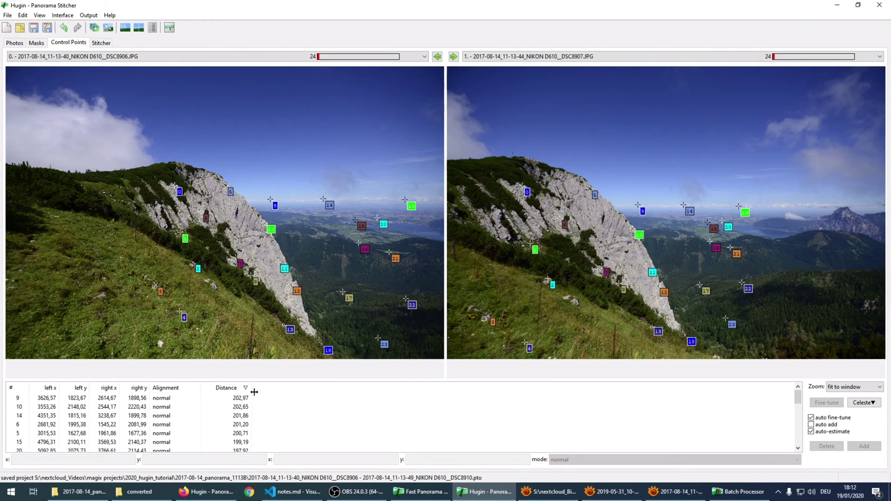
click(752, 57)
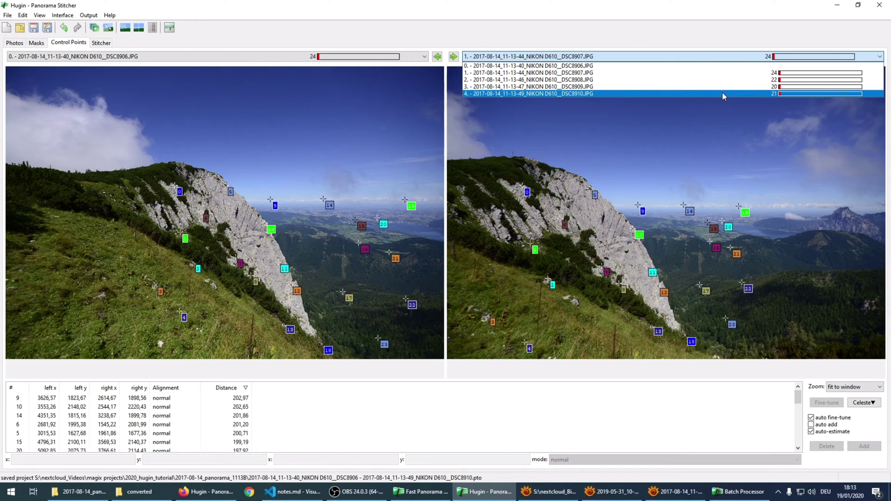
click(714, 67)
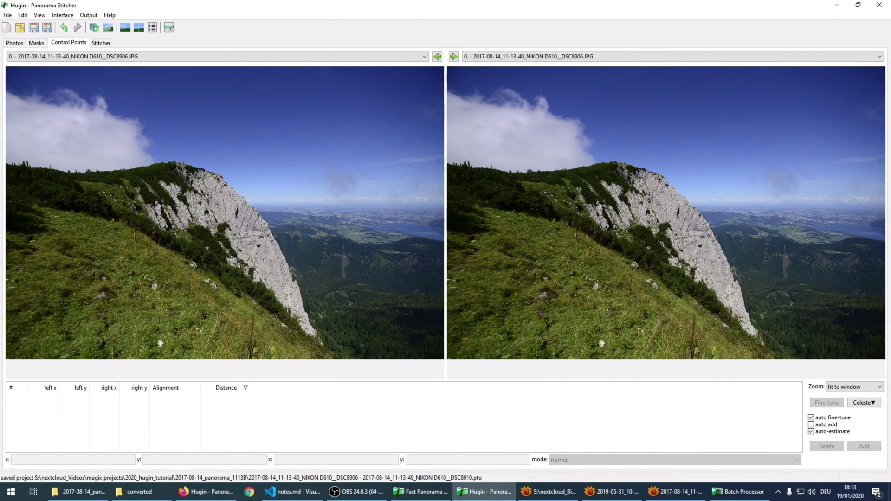
click(18, 43)
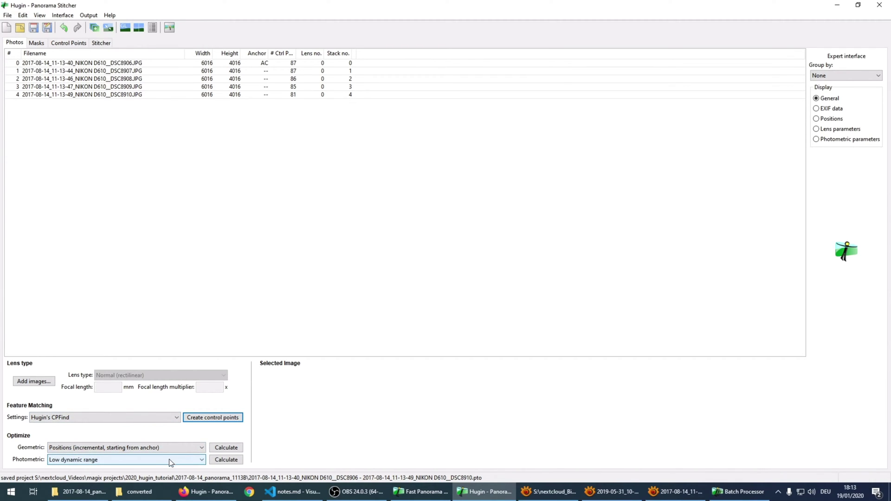
Step: Show the five mountain photos on the panosphere grid in the Fast Panorama OpenGL preview
click(154, 448)
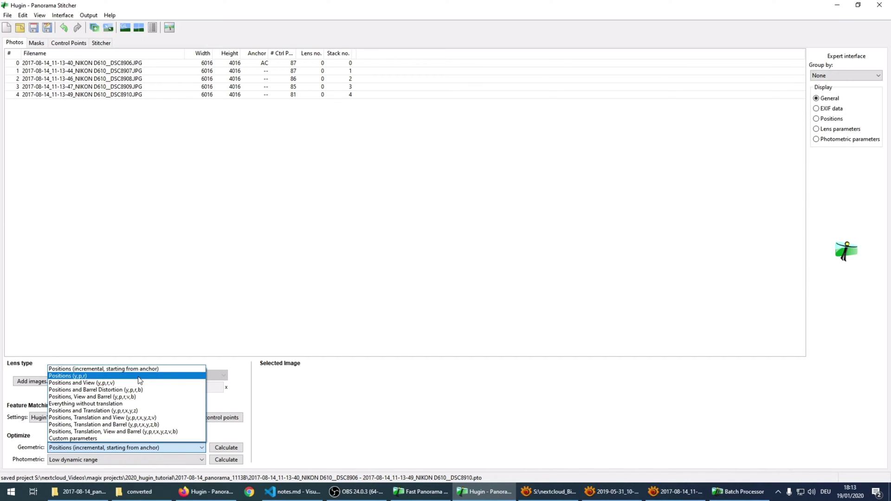
click(205, 314)
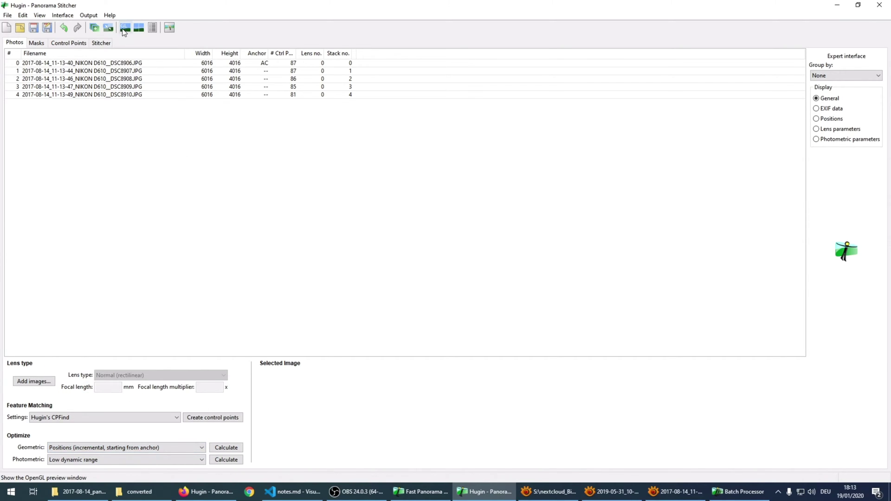
click(122, 31)
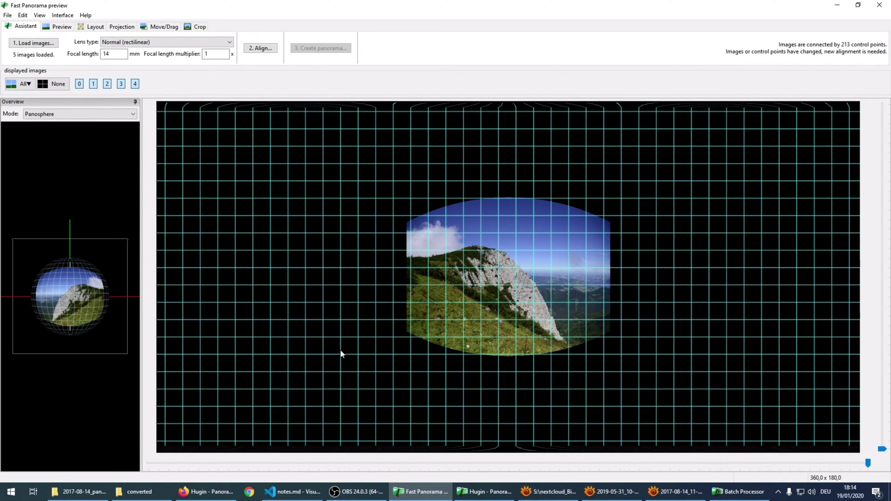
click(481, 494)
Step: Keep CPFind matching, run a Positions, View and Barrel optimisation, and reject its result
click(481, 494)
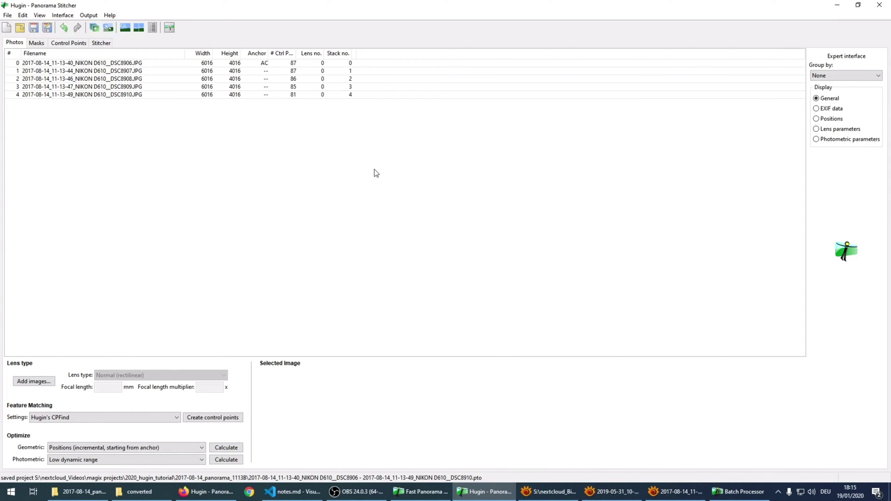
click(165, 418)
click(159, 421)
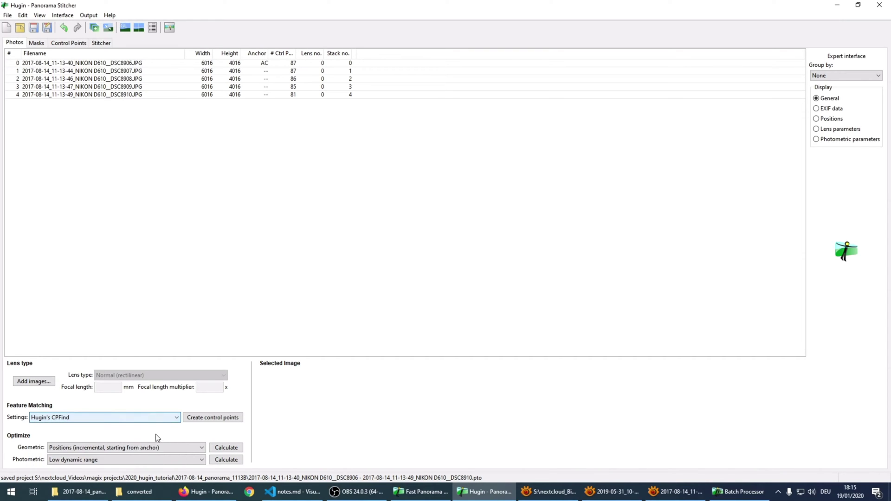
click(150, 448)
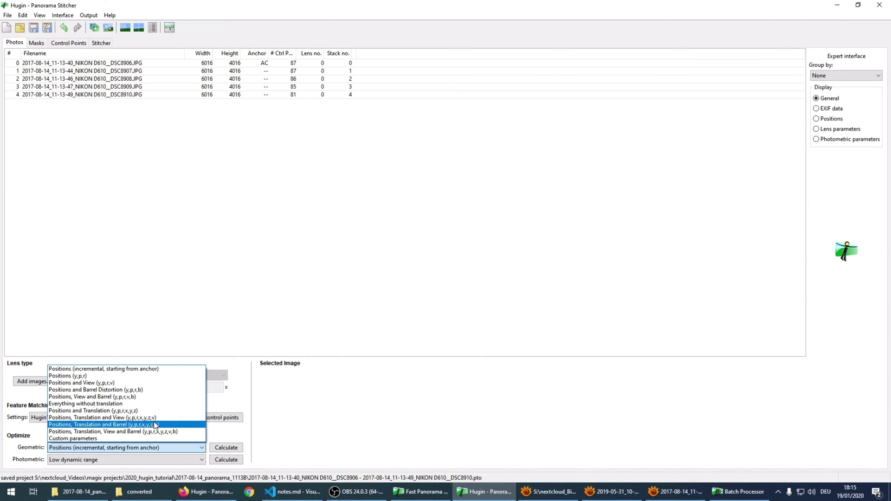
click(155, 398)
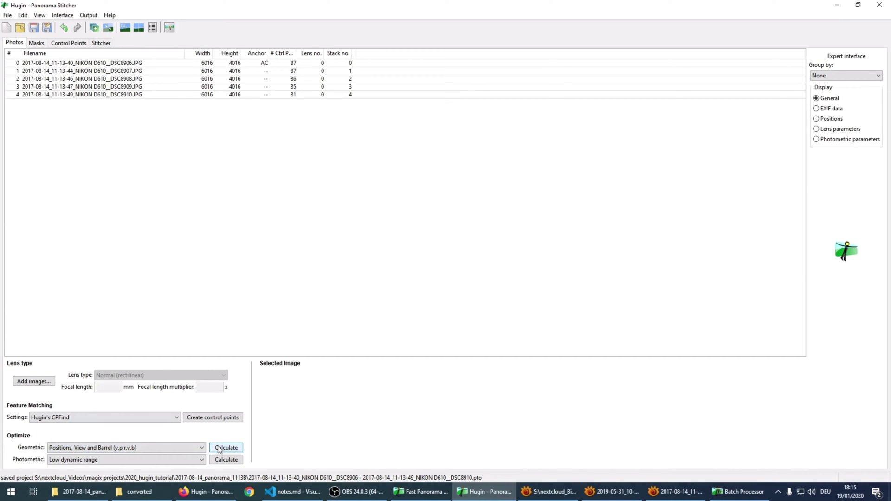
click(196, 446)
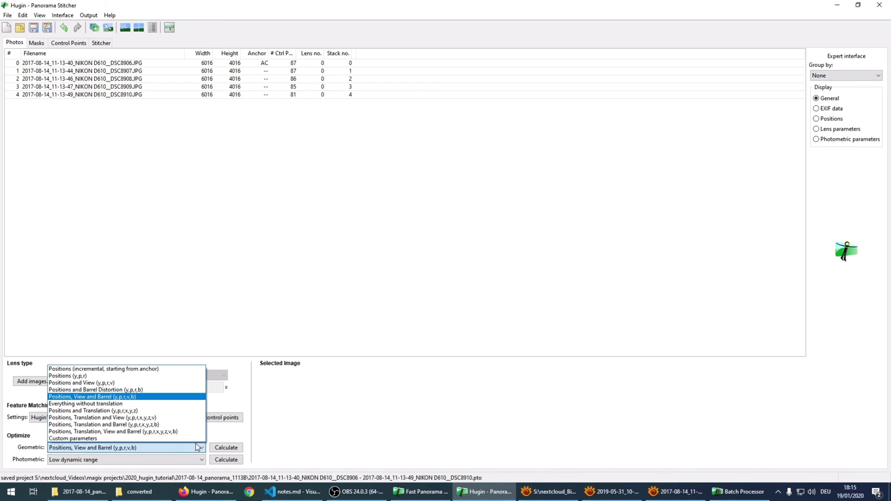
click(143, 398)
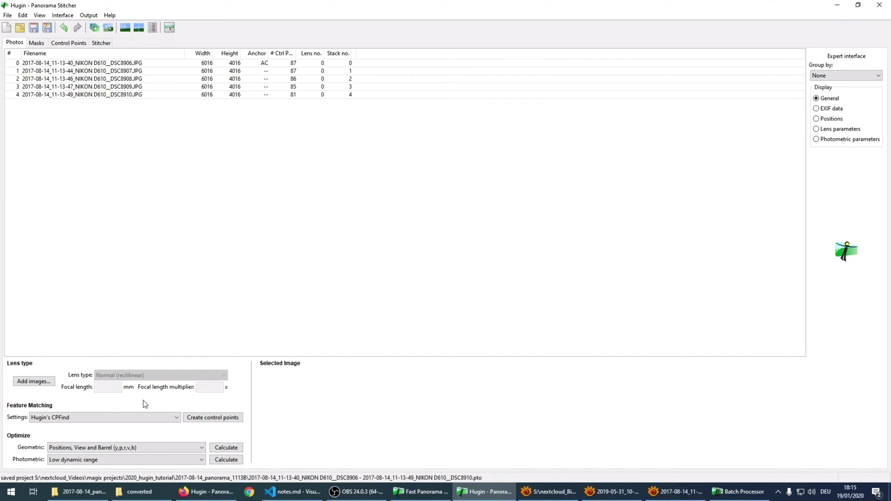
click(220, 446)
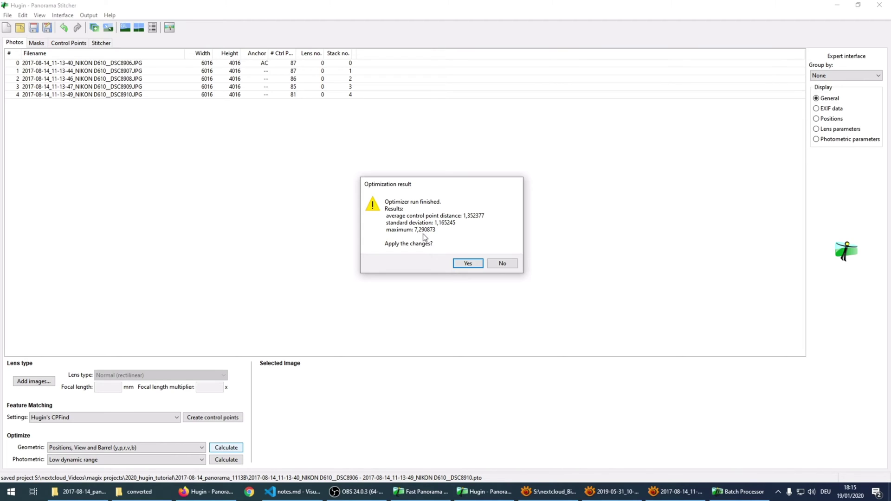
click(497, 266)
Step: Try incremental-from-anchor and Positions and View optimisations, rejecting both results
click(160, 450)
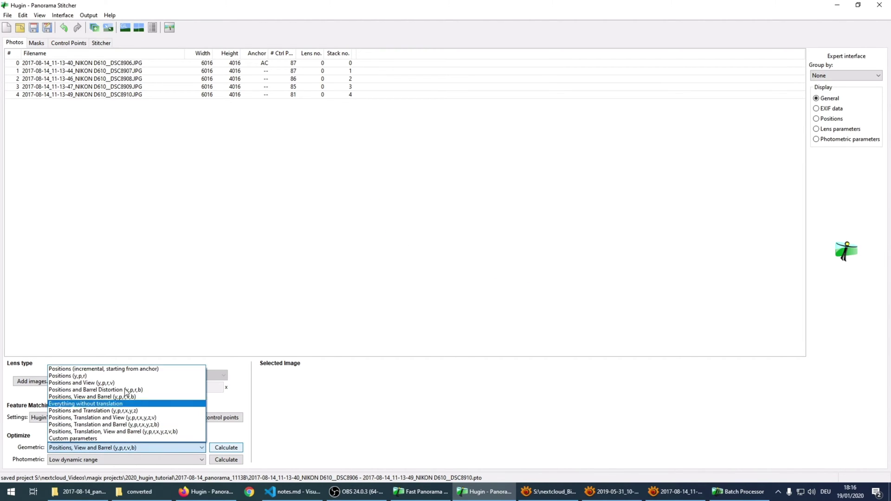
click(116, 369)
click(219, 448)
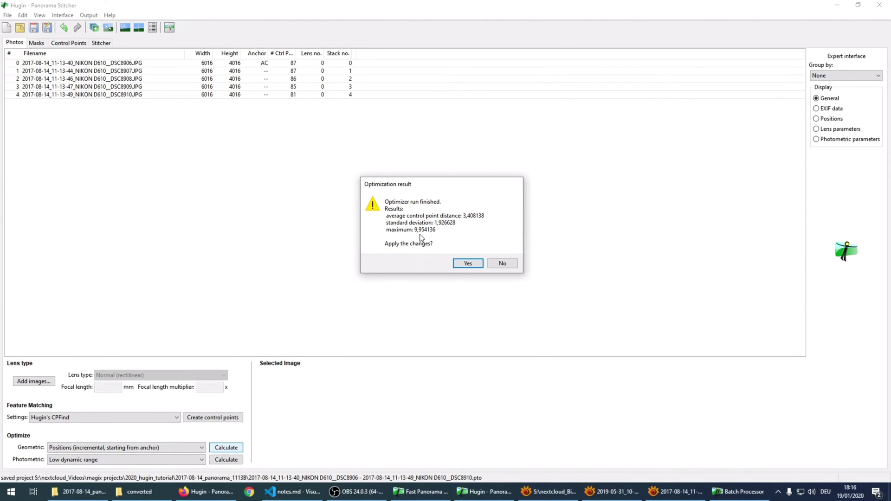
click(495, 264)
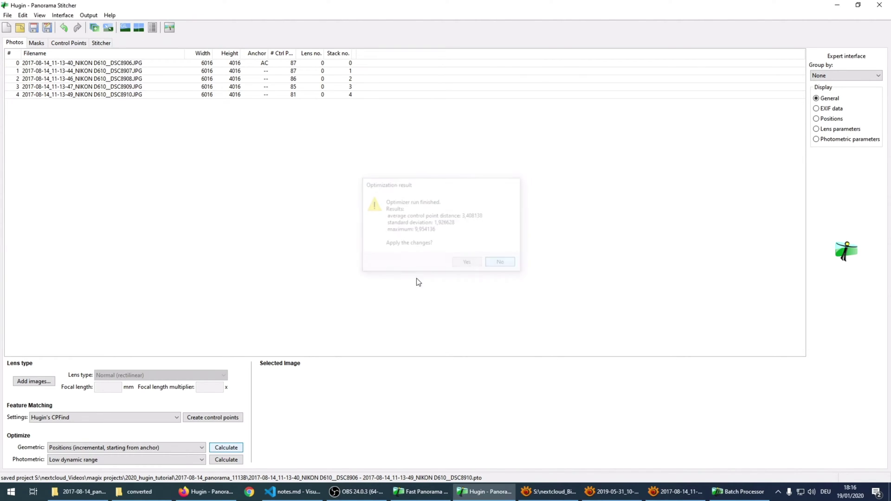
click(107, 448)
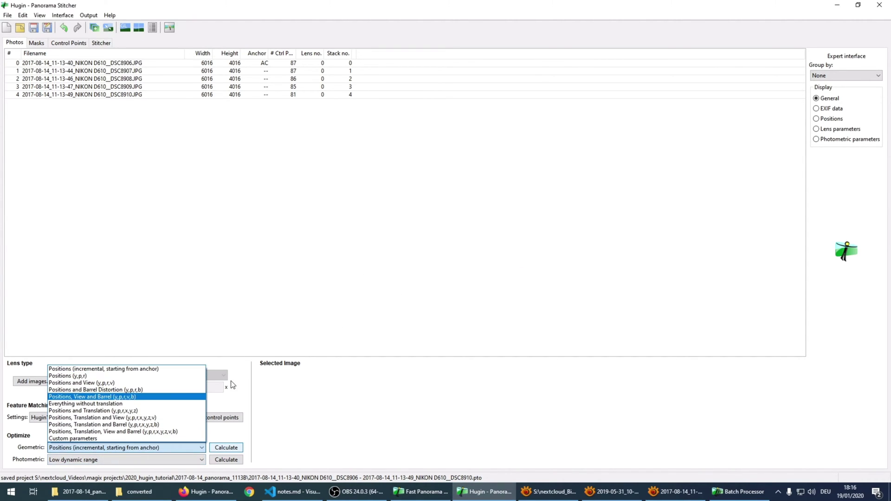
click(170, 387)
click(226, 448)
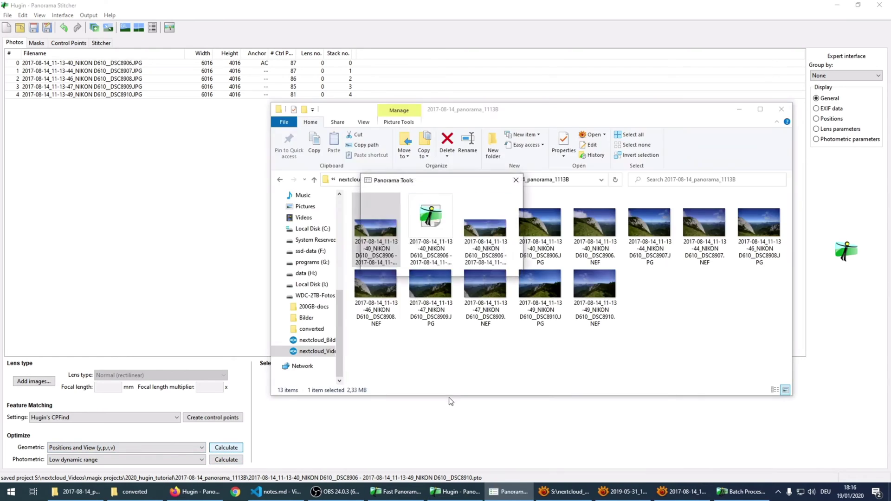
click(515, 263)
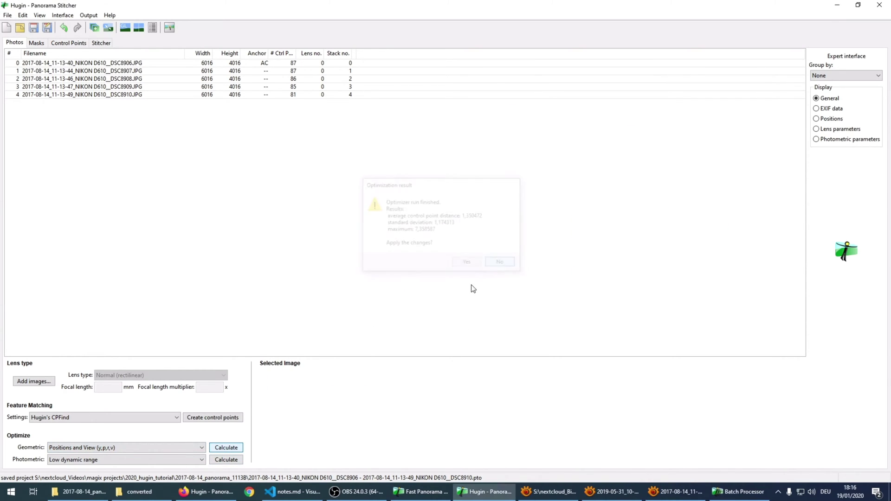
Step: Rerun the Positions, View and Barrel optimisation and apply it (average distance 1.352377)
click(183, 447)
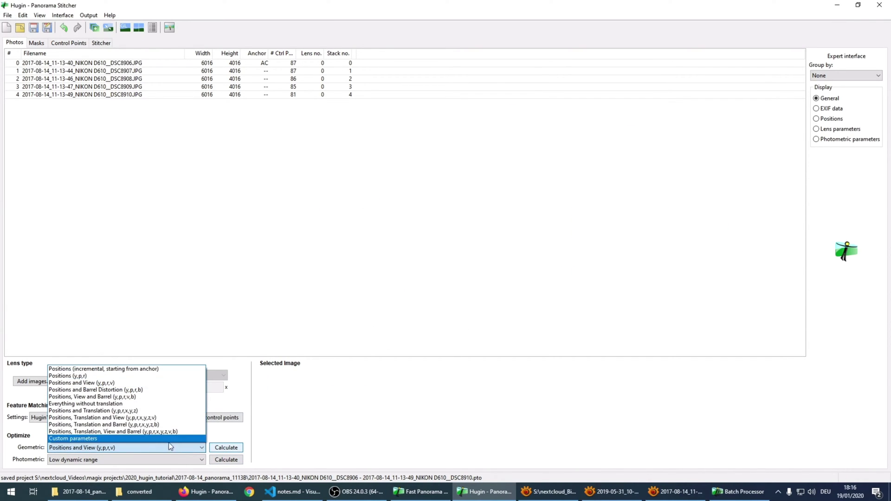
click(142, 396)
click(226, 447)
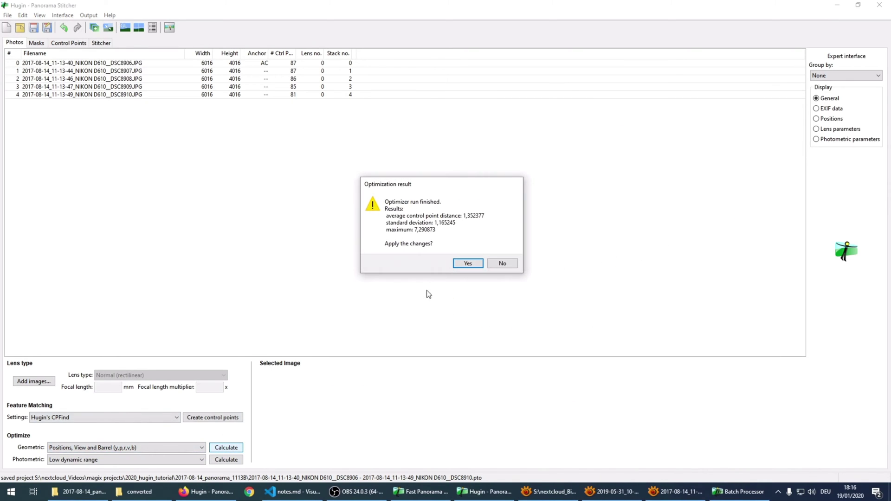
click(463, 263)
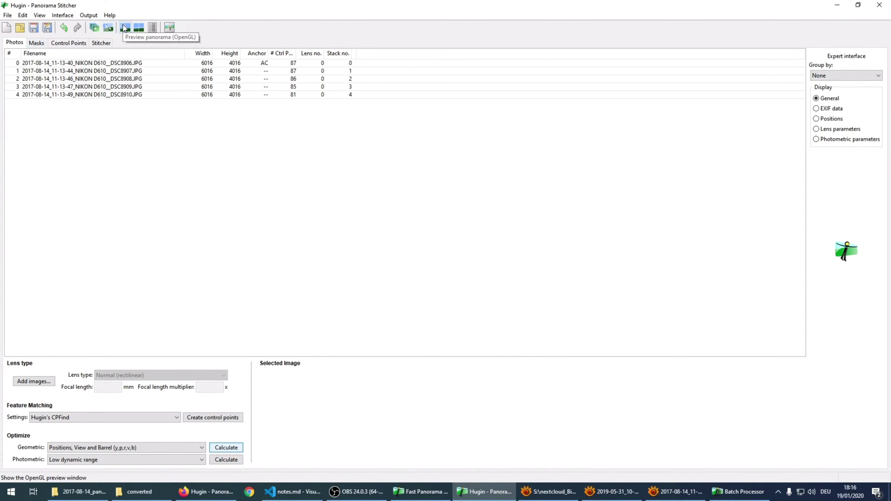
Step: Save the optimised project with Ctrl+S
key(ctrl+s)
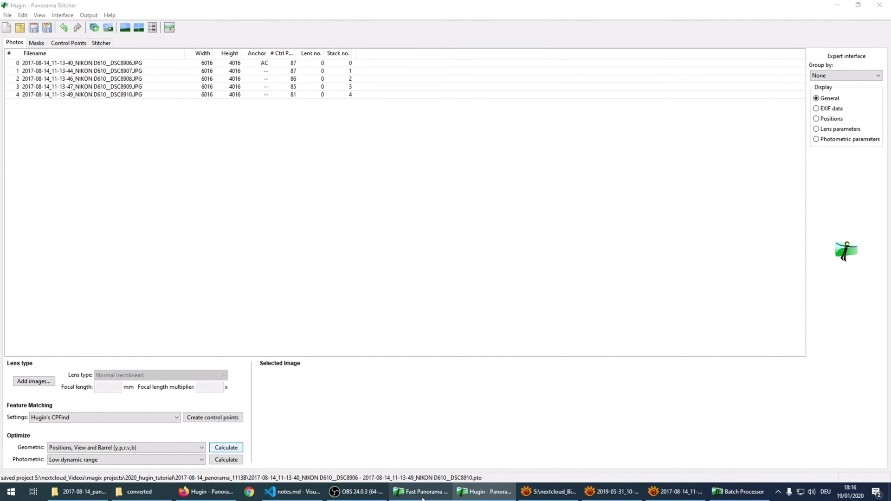
right_click(420, 491)
click(415, 477)
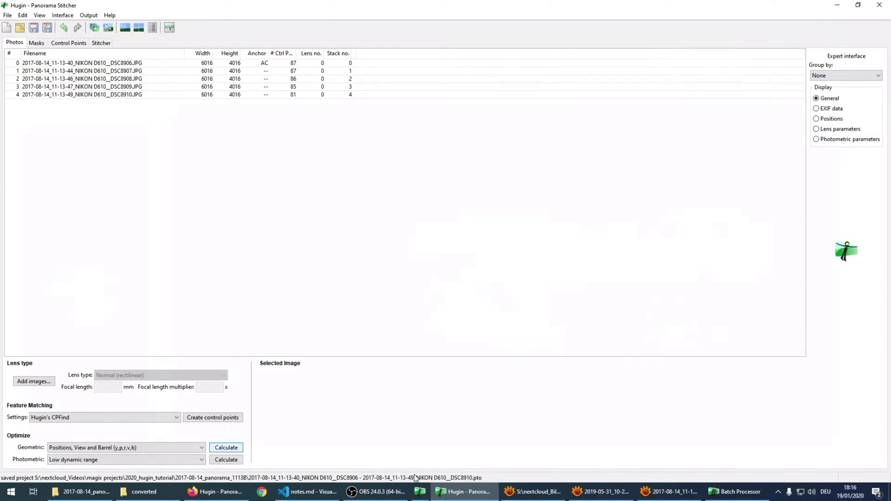
Step: Show control points on the re-optimised Fast Panorama preview, then return to the Assistant
click(125, 30)
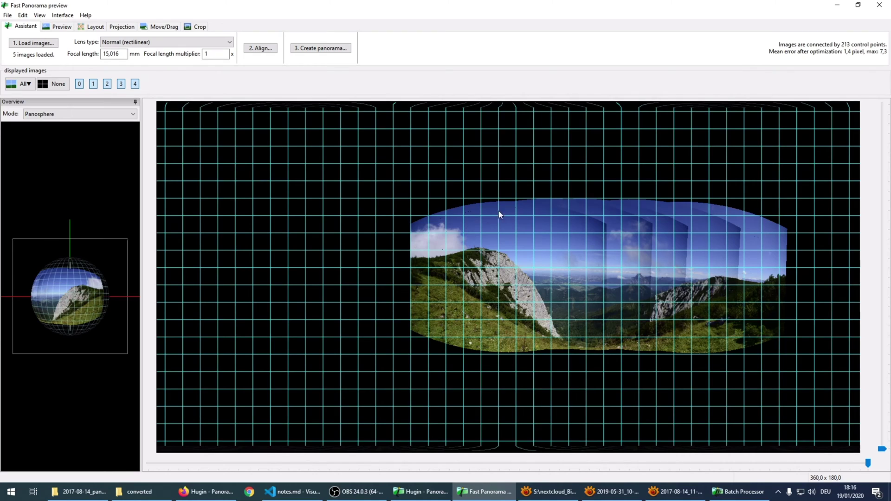
click(62, 26)
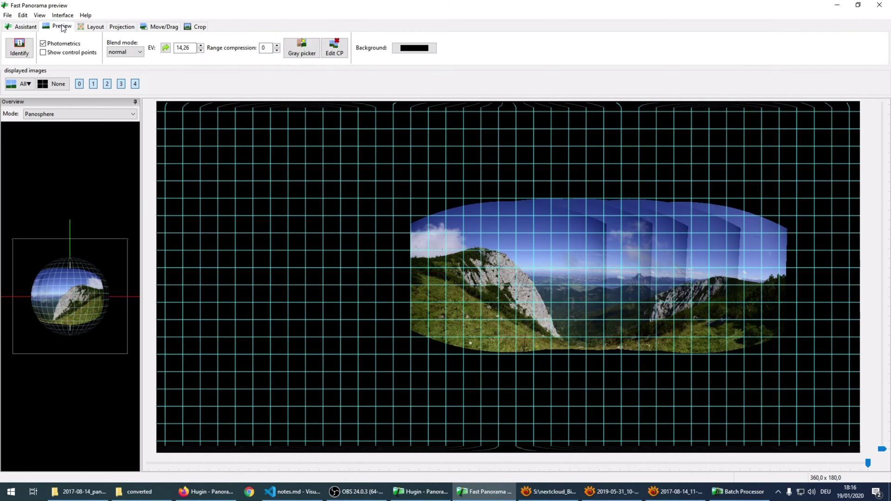
click(63, 53)
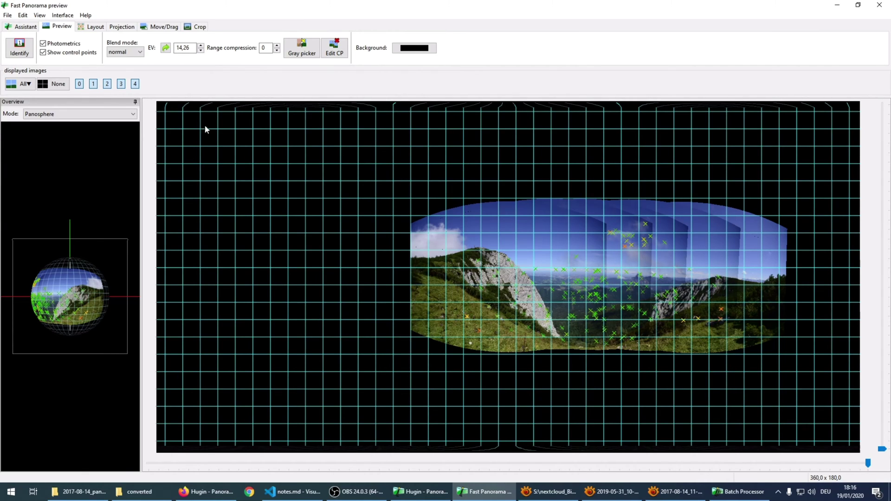
click(17, 28)
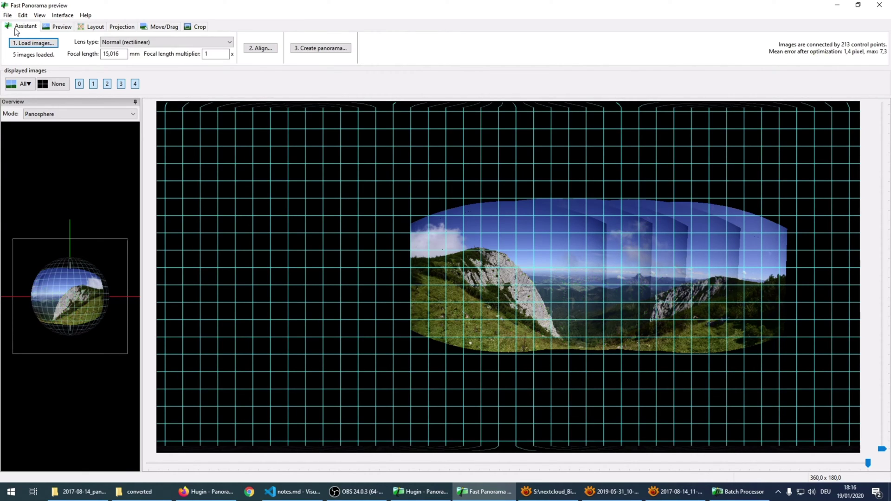
Step: Open the Control Points editor on the DSC8906–DSC8907 pair and select point 4 (distance 7,29)
click(835, 6)
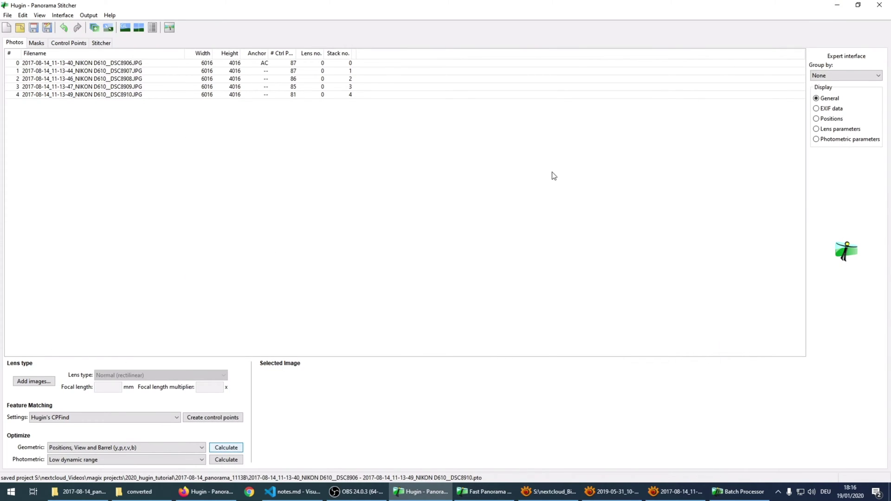
click(69, 43)
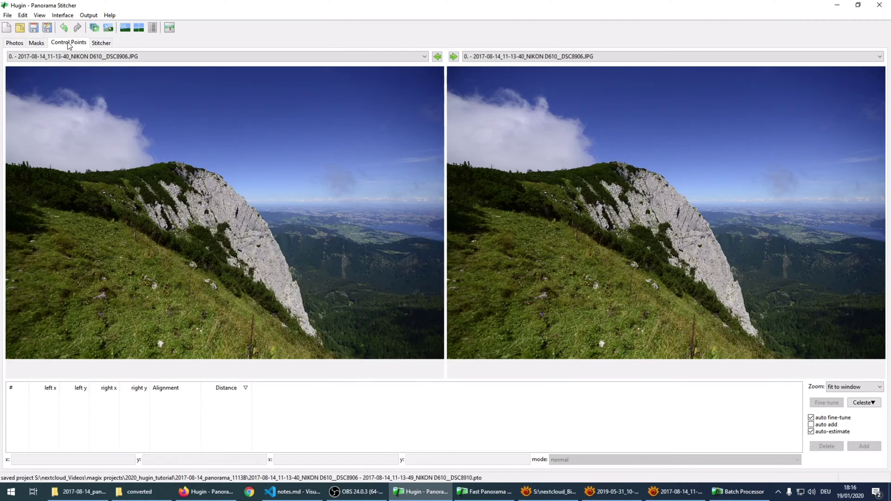
click(493, 56)
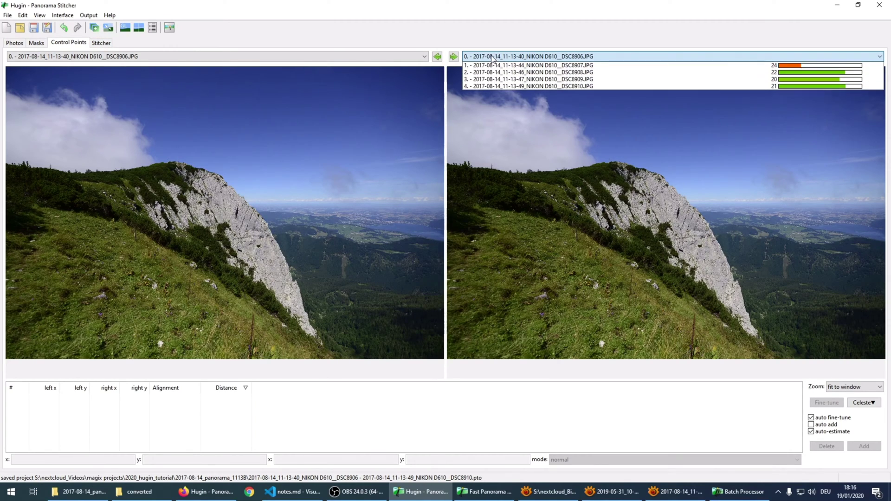
click(492, 73)
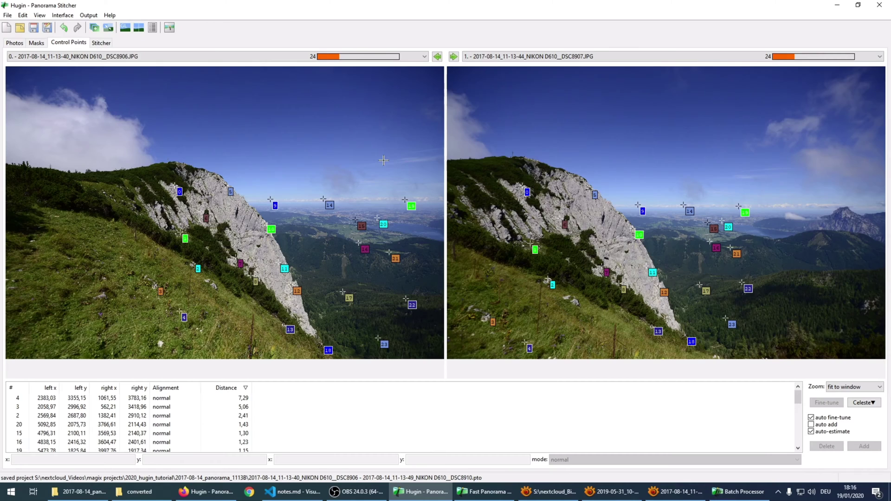
click(115, 399)
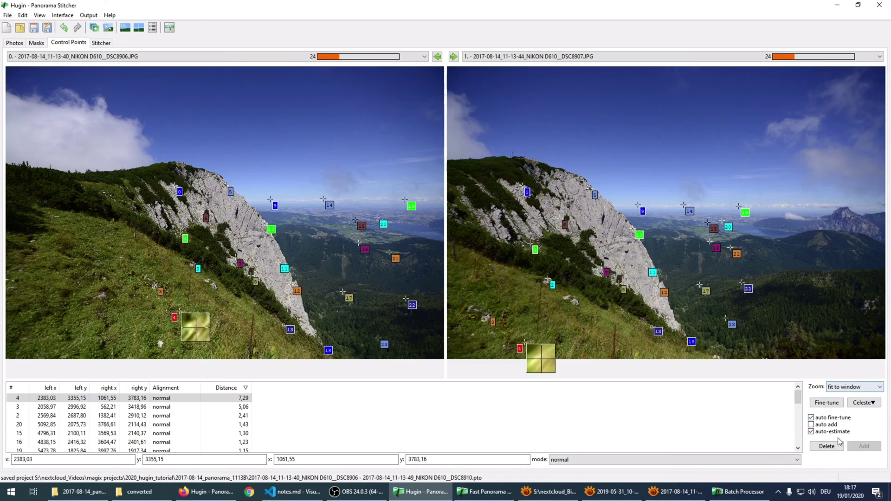
click(238, 400)
click(99, 398)
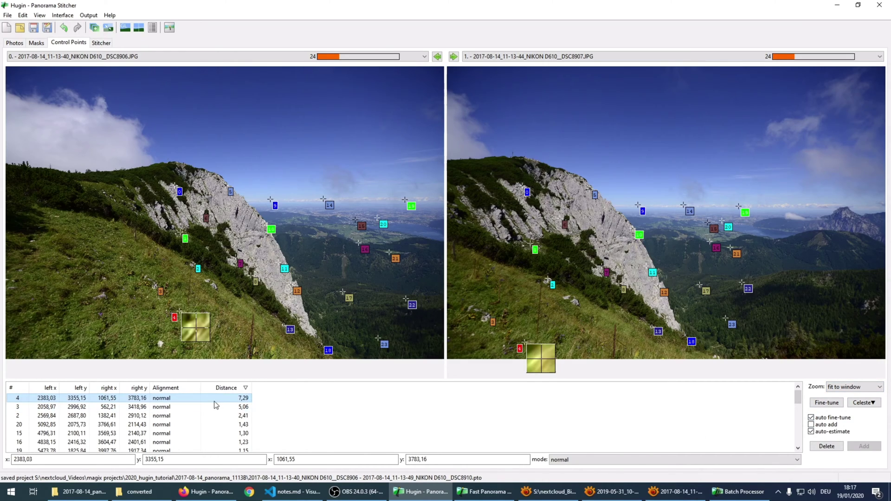
Step: View point 4 at 100% zoom, then fit both photos to the window and reselect it
click(842, 388)
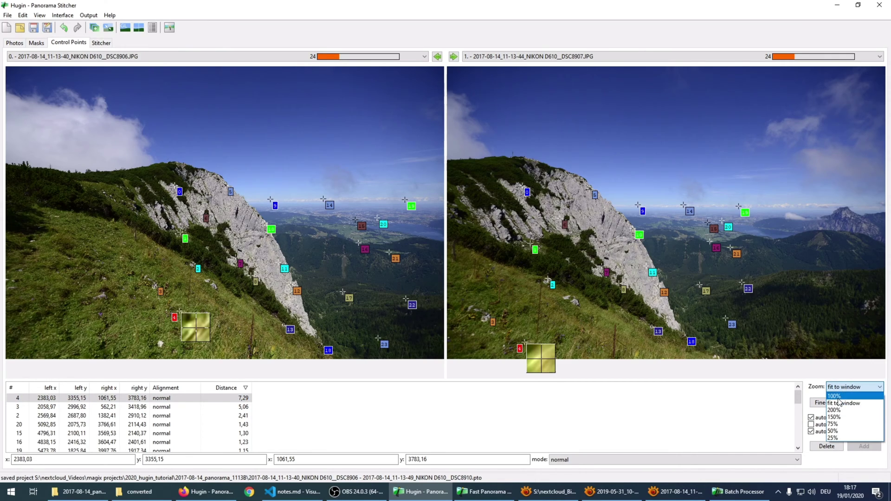
click(835, 396)
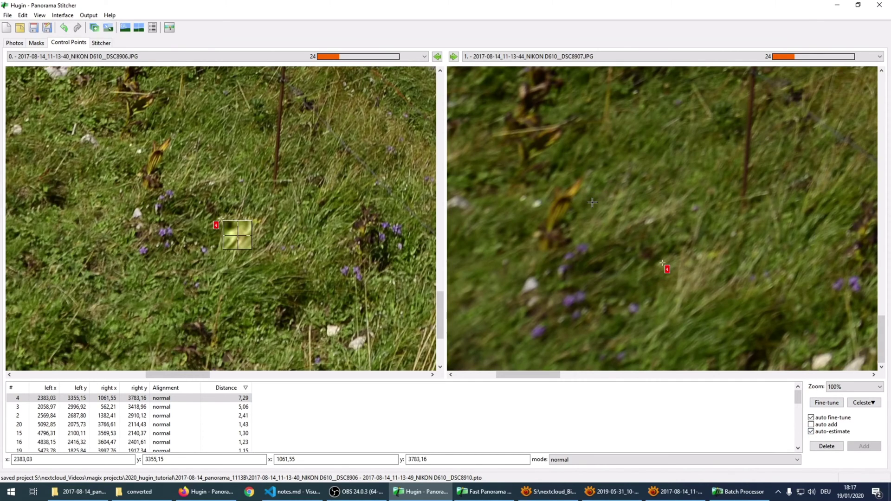
click(846, 387)
click(840, 403)
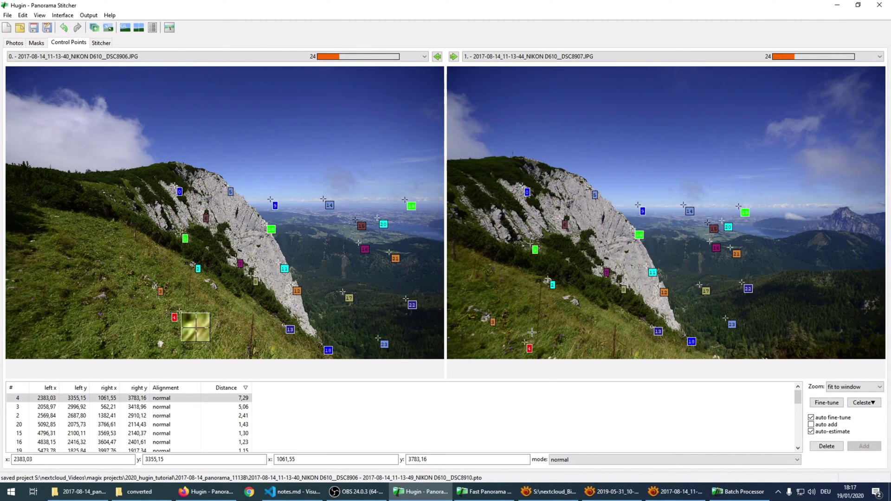
click(231, 400)
click(141, 406)
Step: Delete control points 4 and 3 from the DSC8906–DSC8907 pair, leaving 22 points
click(142, 400)
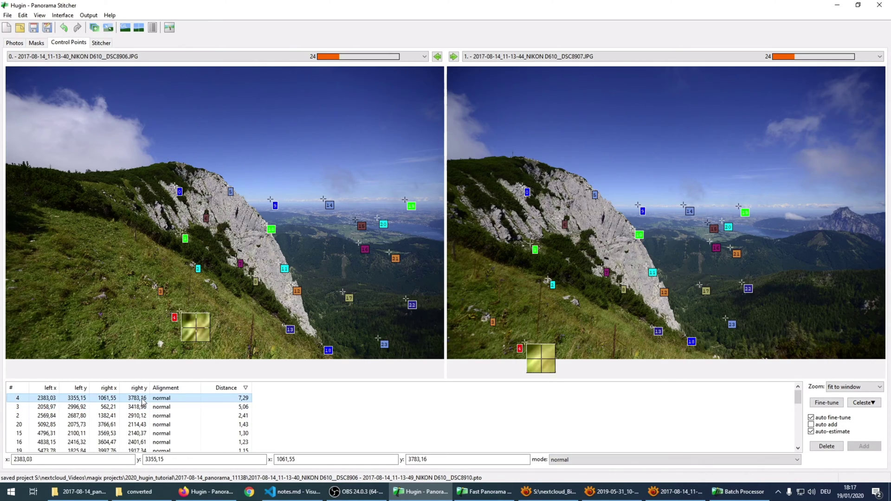
key(Delete)
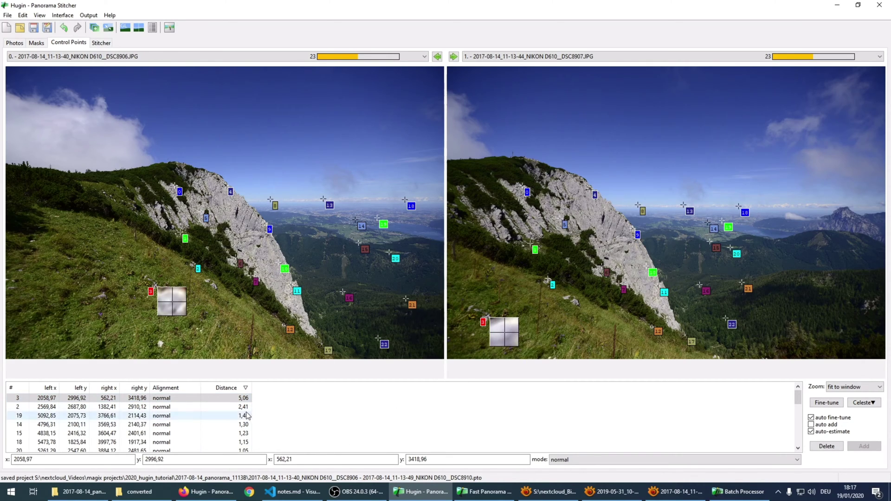
click(211, 401)
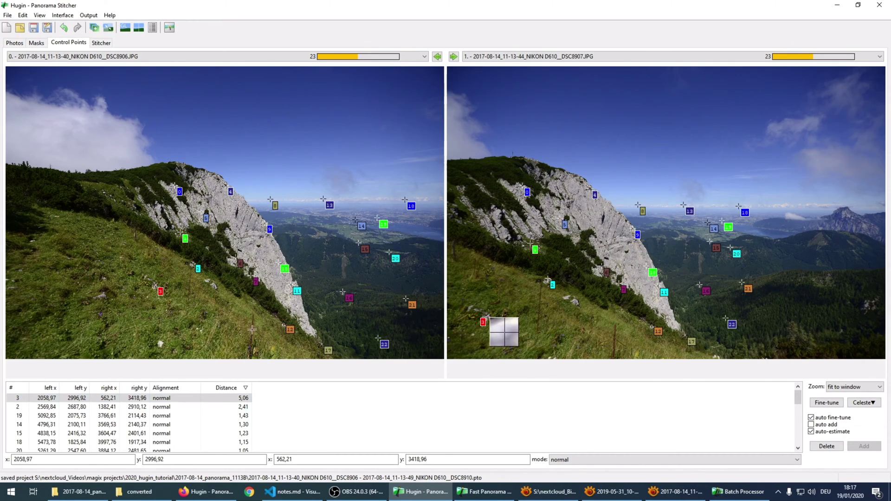
click(842, 387)
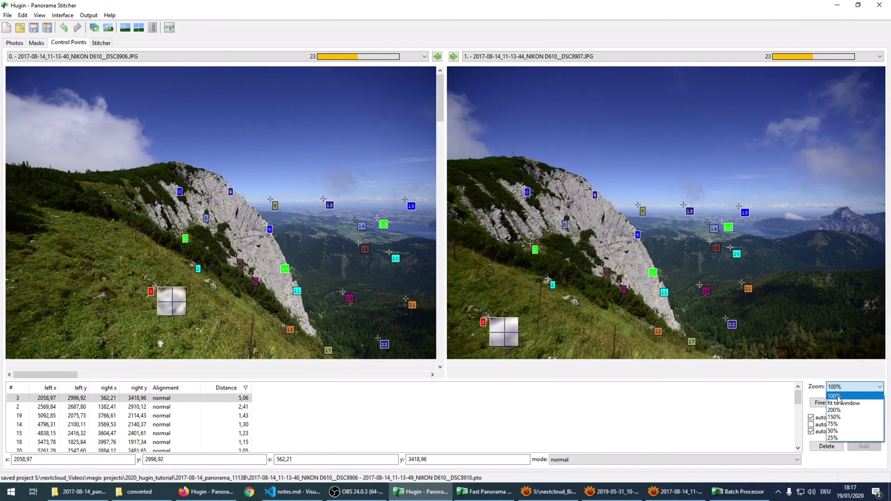
click(838, 396)
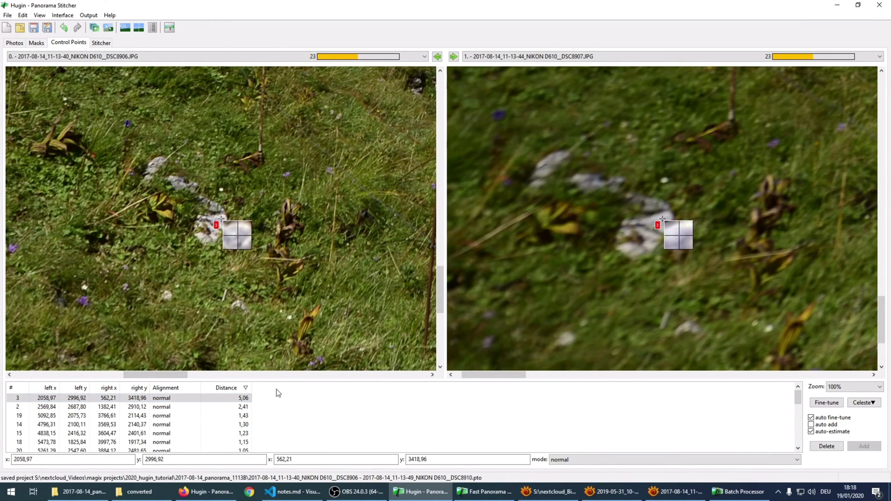
key(Delete)
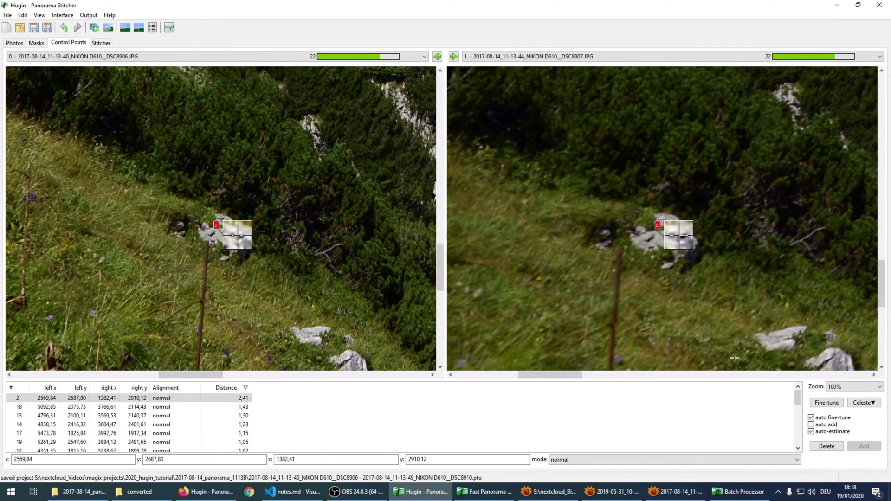
click(663, 59)
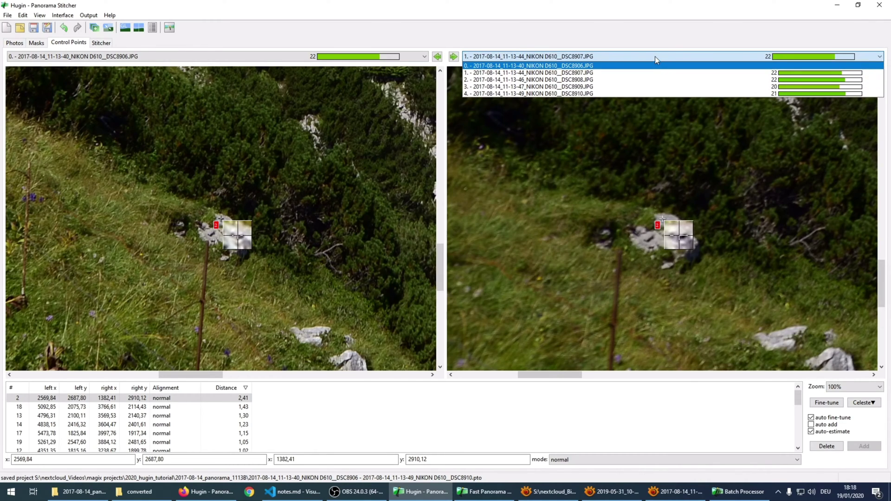
Step: Compare image 0 against images 2 and 3, reviewing point 3 and worst point 8
click(655, 57)
click(610, 59)
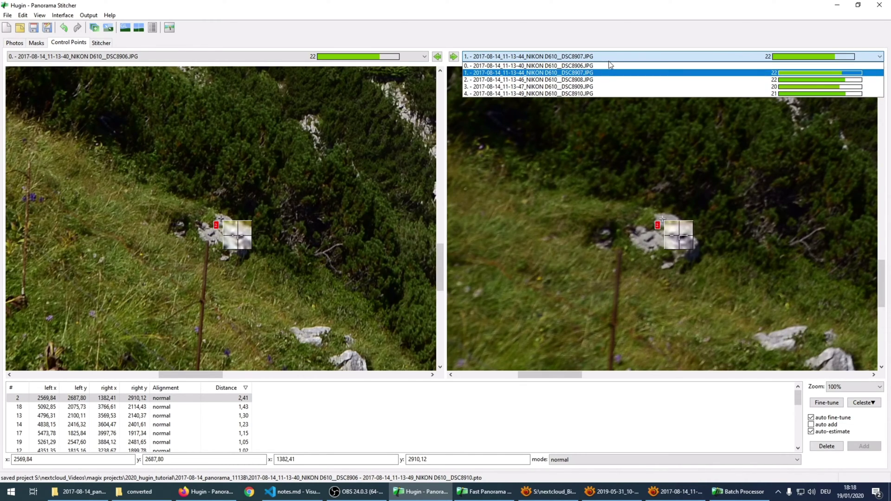
click(603, 79)
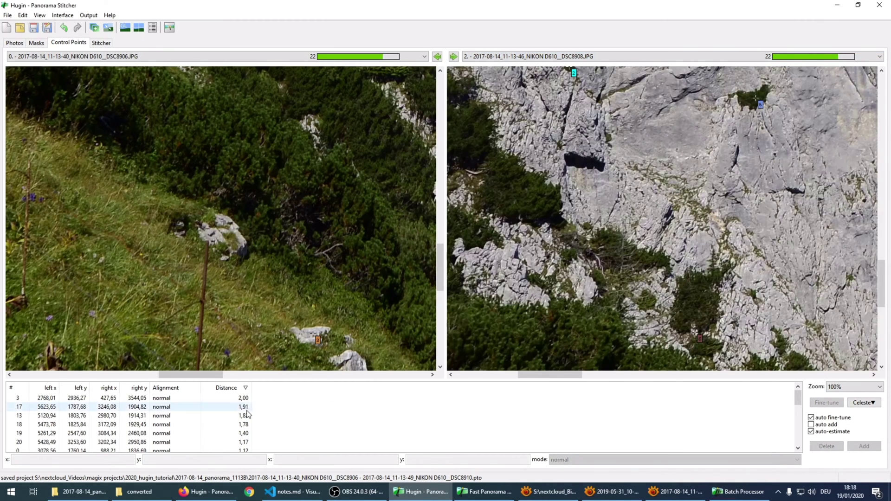
click(249, 399)
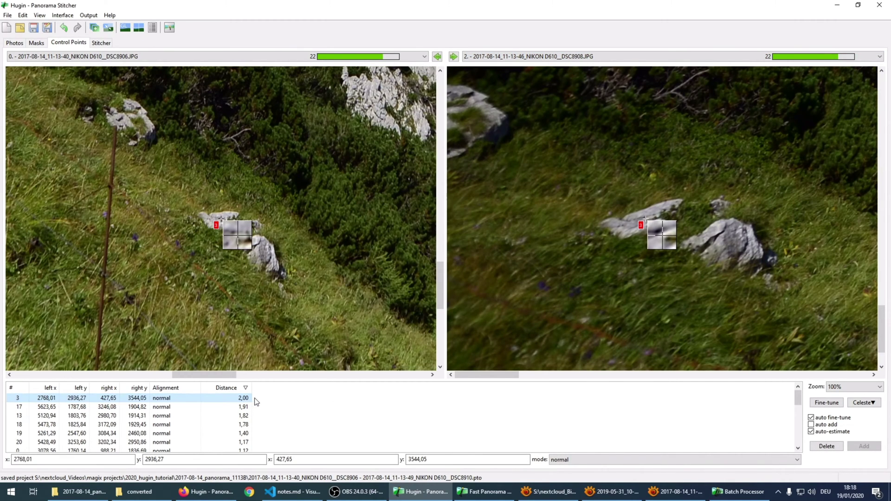
click(613, 54)
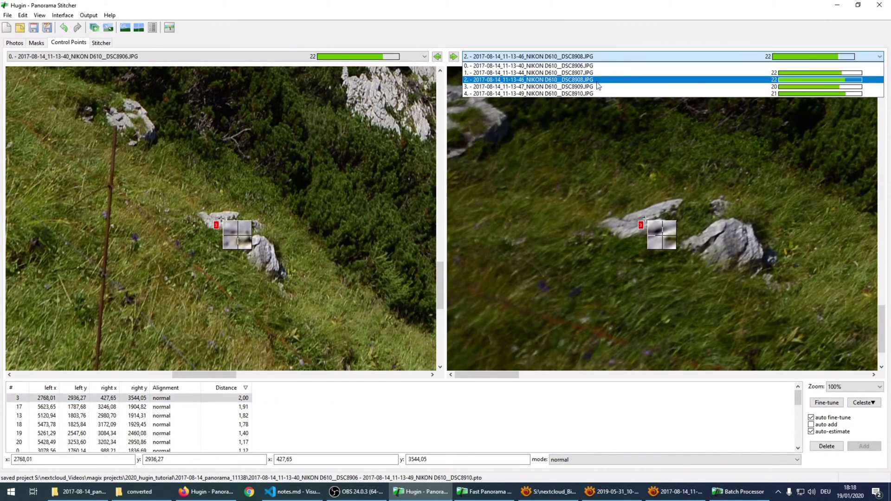
click(612, 80)
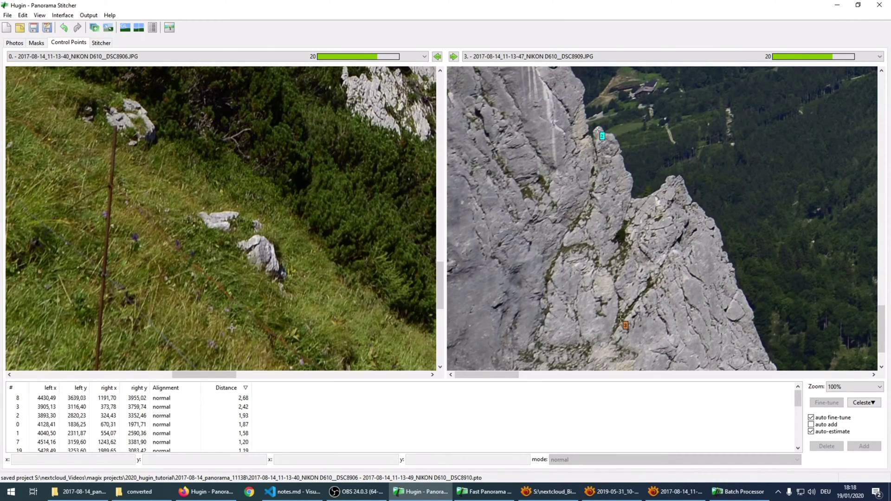
click(213, 398)
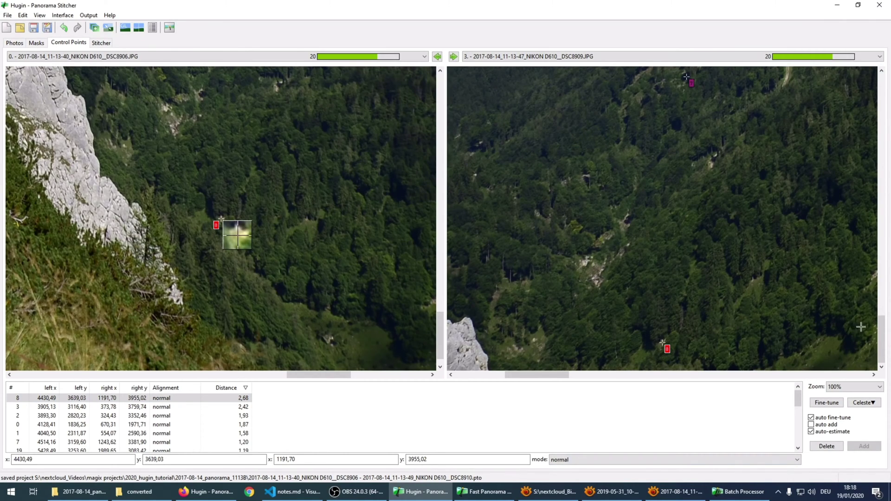
scroll(439, 349, down, 1)
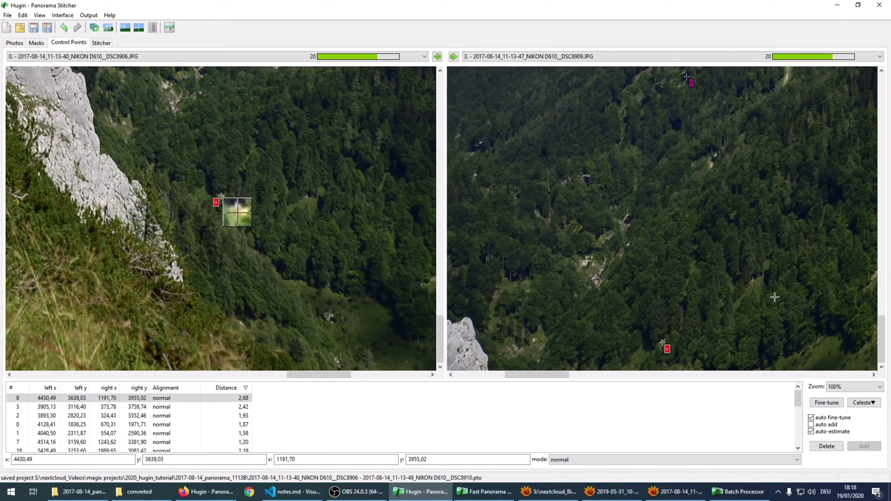
scroll(417, 217, up, 3)
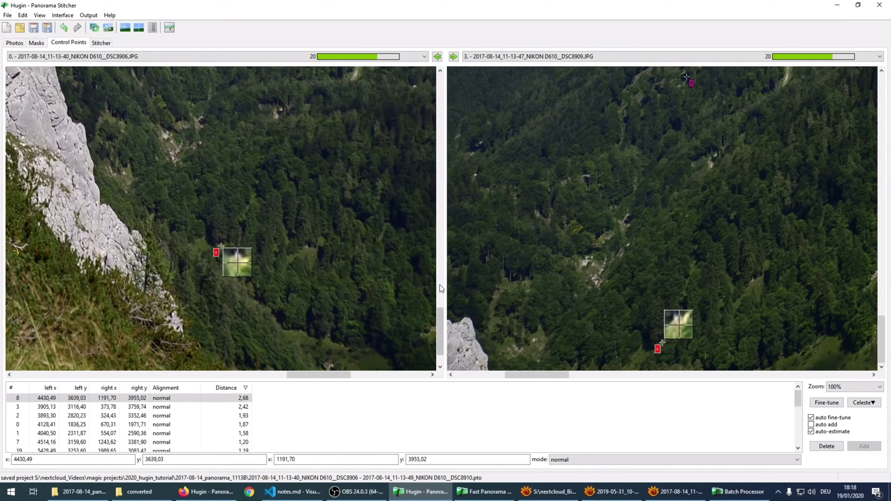
scroll(441, 318, up, 3)
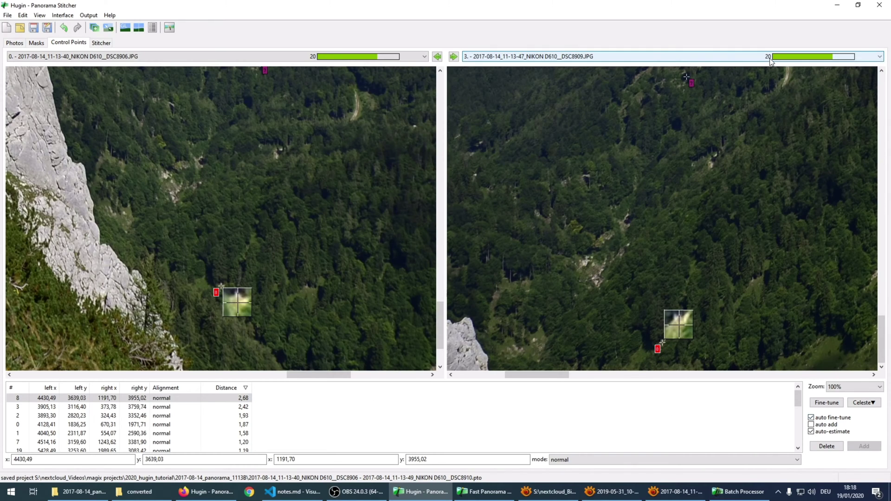
Step: Check image 0 against image 4, then switch to the DSC8907–DSC8908 pair and select point 12
click(789, 57)
click(763, 90)
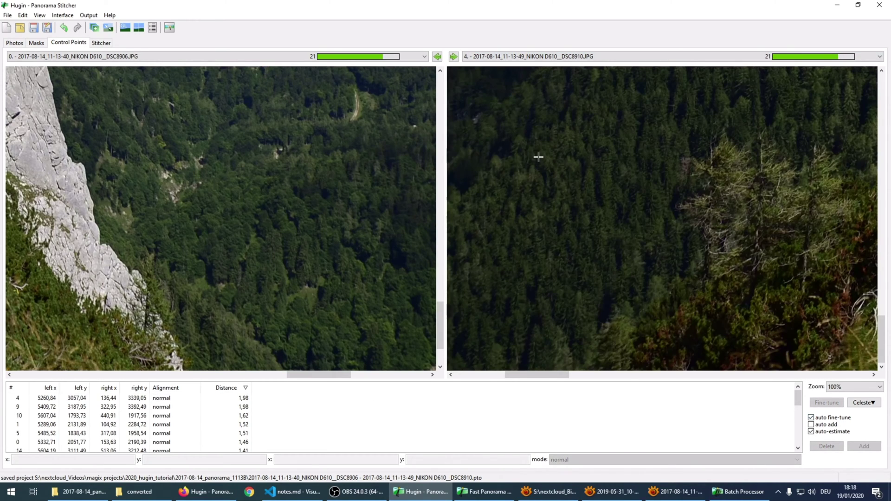
click(259, 398)
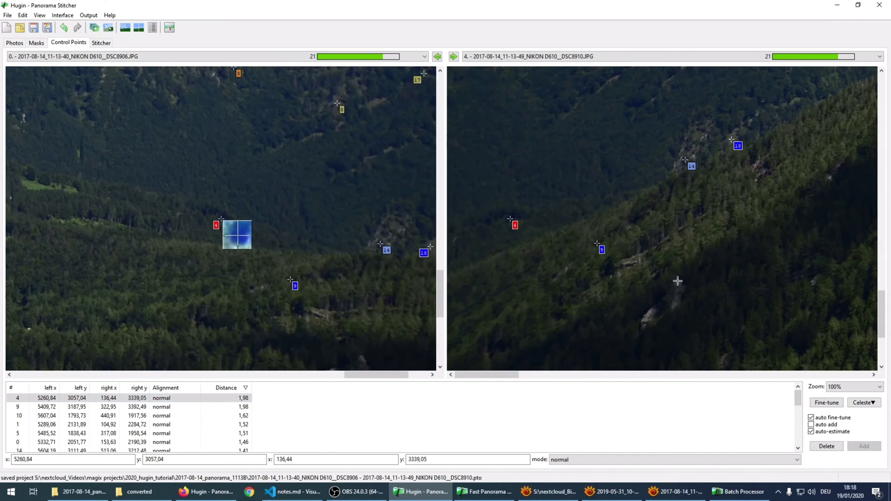
click(376, 57)
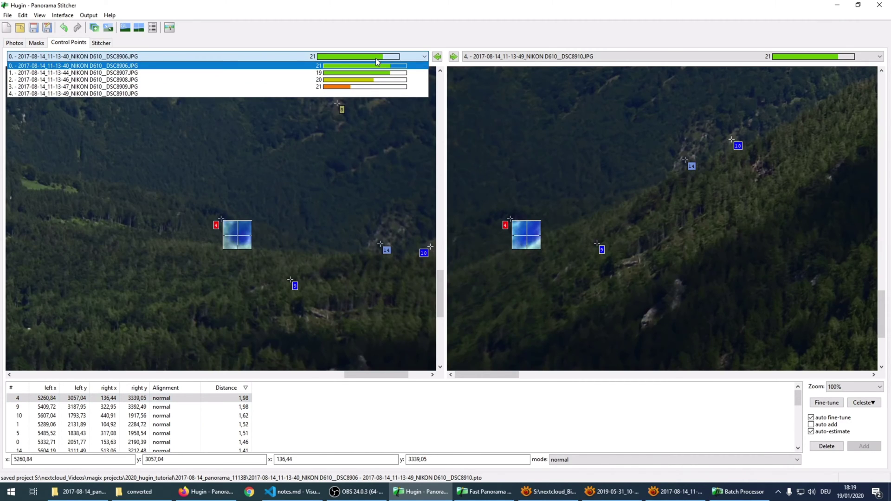
click(377, 62)
click(478, 58)
click(478, 61)
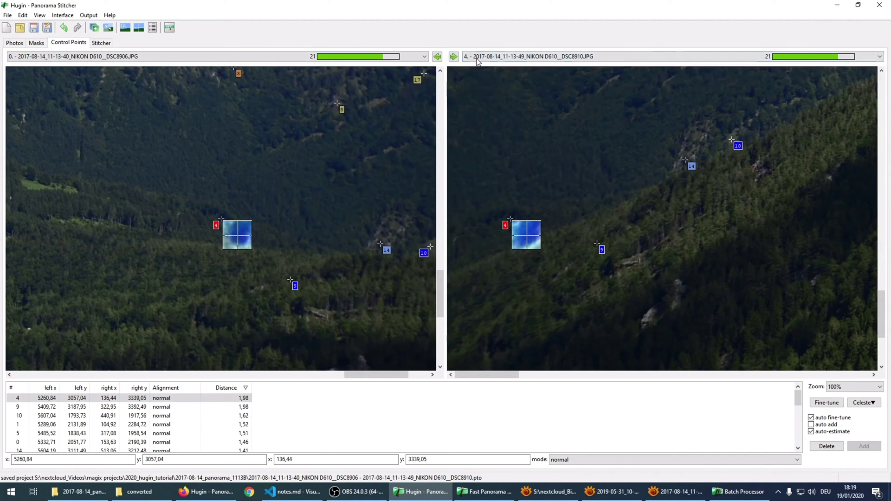
click(469, 56)
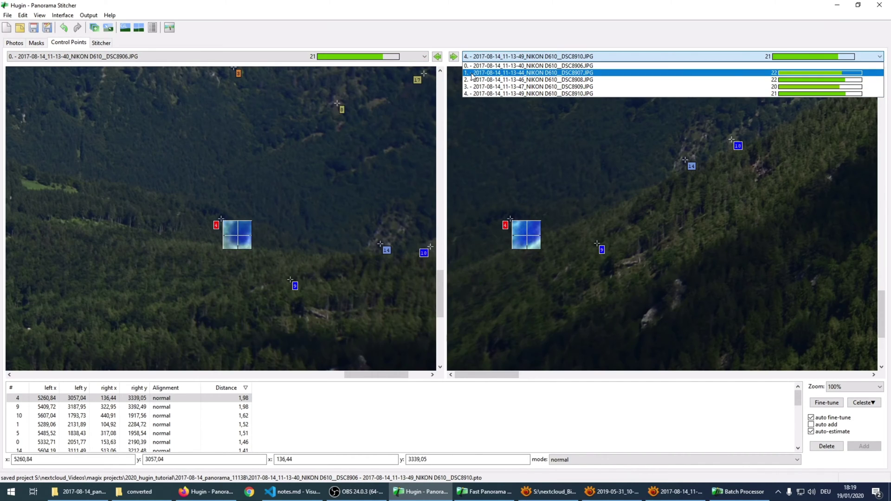
click(472, 72)
click(454, 57)
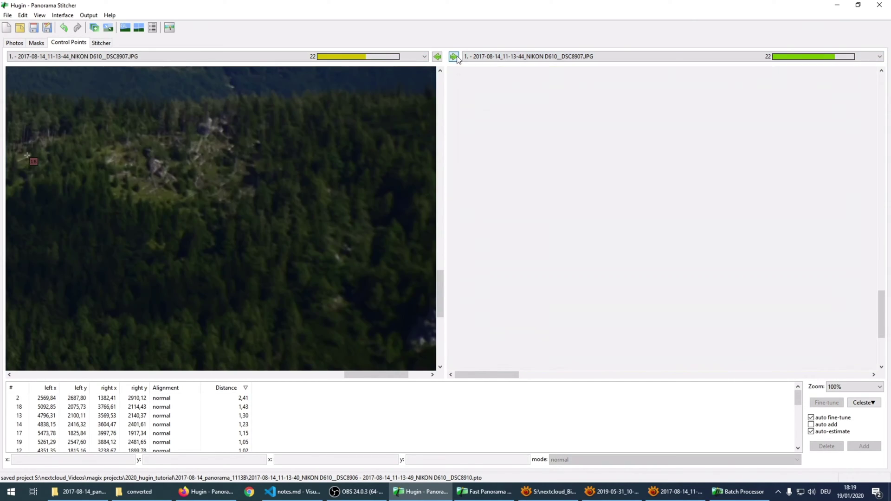
click(486, 58)
click(488, 59)
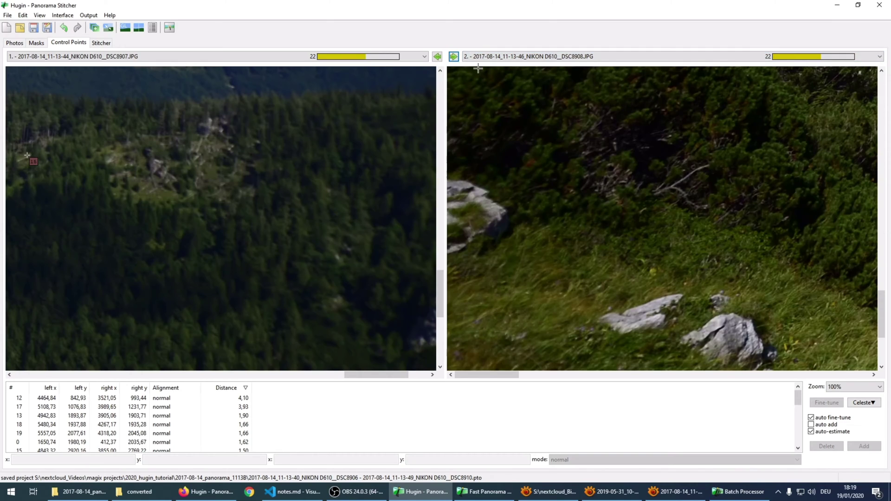
click(238, 398)
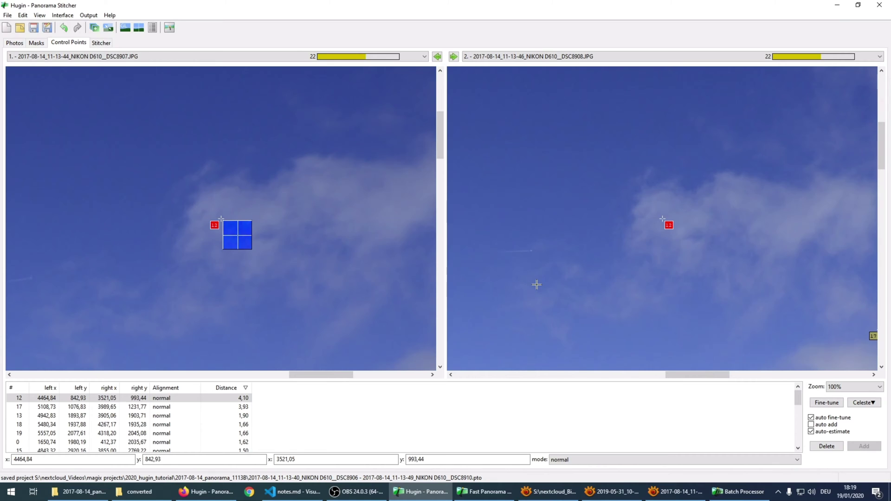
Step: Delete control points 12 and 16 from the DSC8907–DSC8908 pair, leaving 20 points
click(234, 407)
click(232, 400)
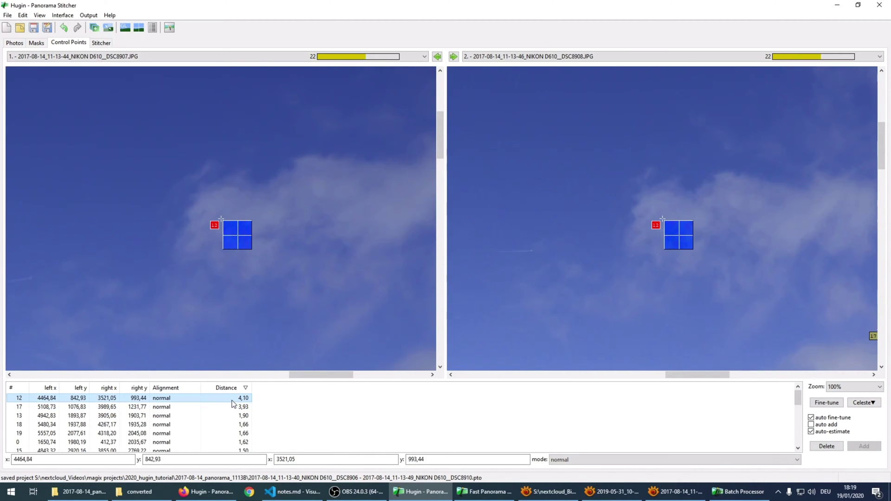
key(Delete)
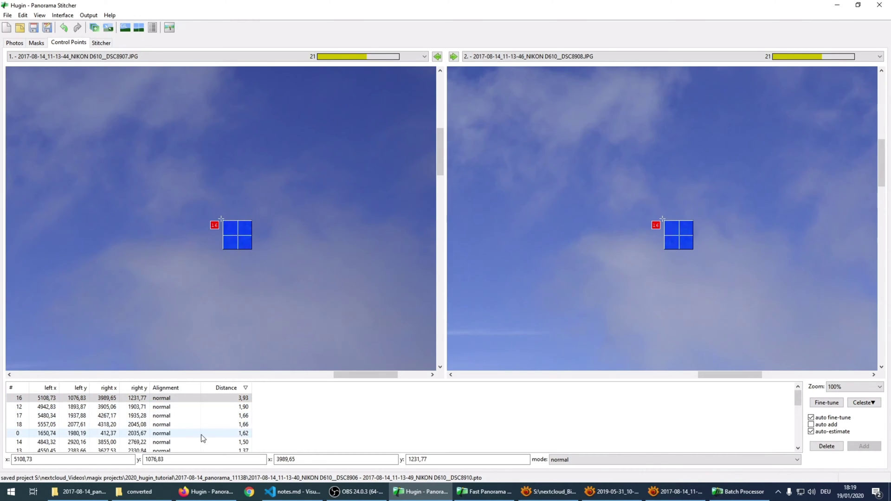
click(230, 398)
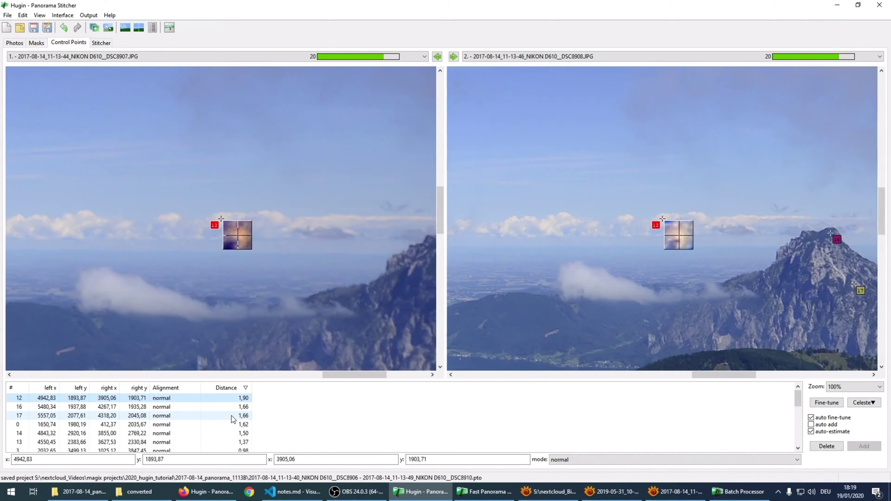
key(Delete)
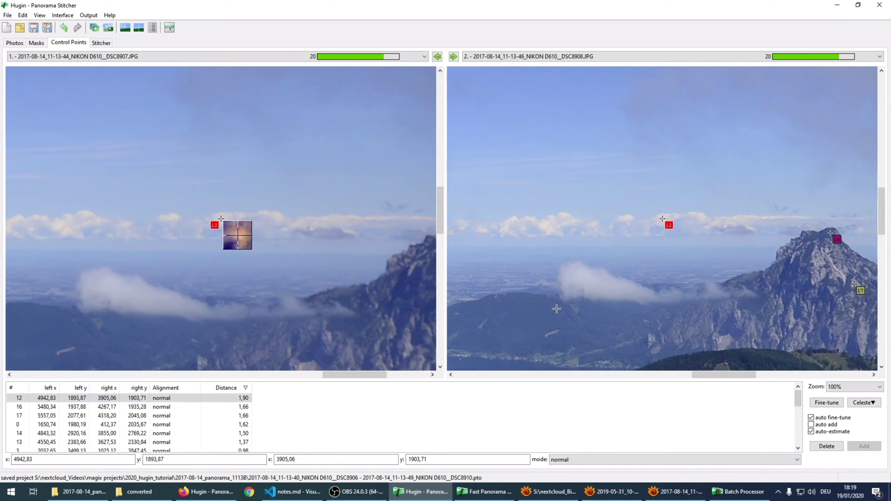
scroll(394, 260, down, 2)
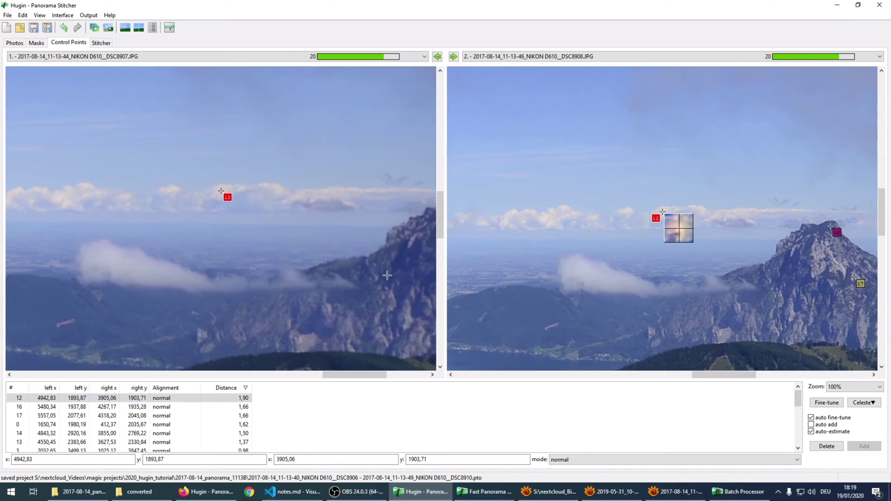
drag(441, 231, 440, 253)
drag(348, 375, 168, 376)
scroll(142, 199, up, 3)
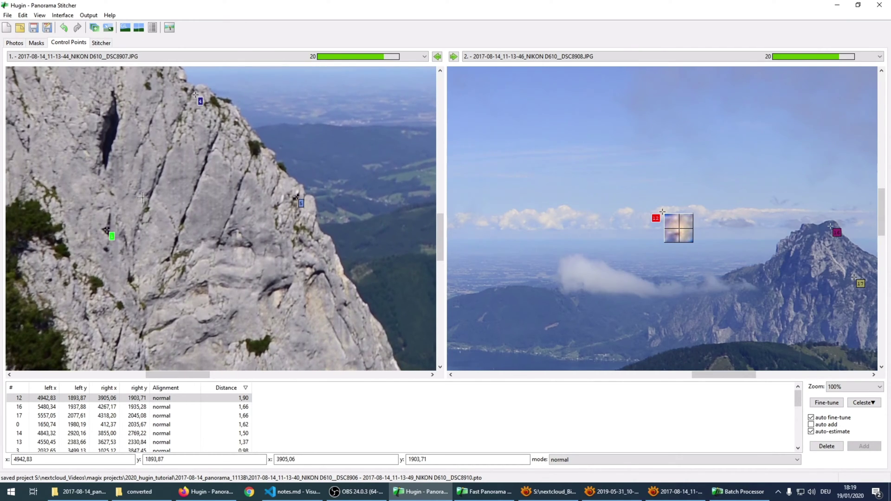
scroll(256, 326, down, 2)
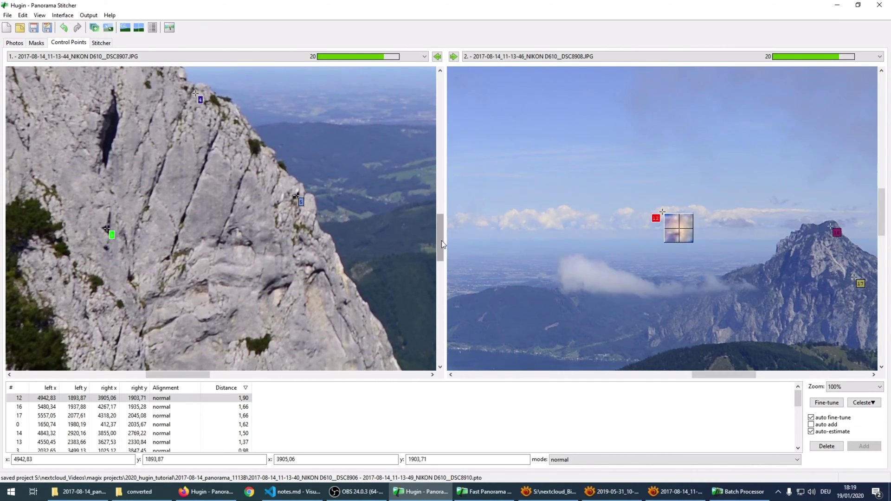
drag(441, 240, 436, 291)
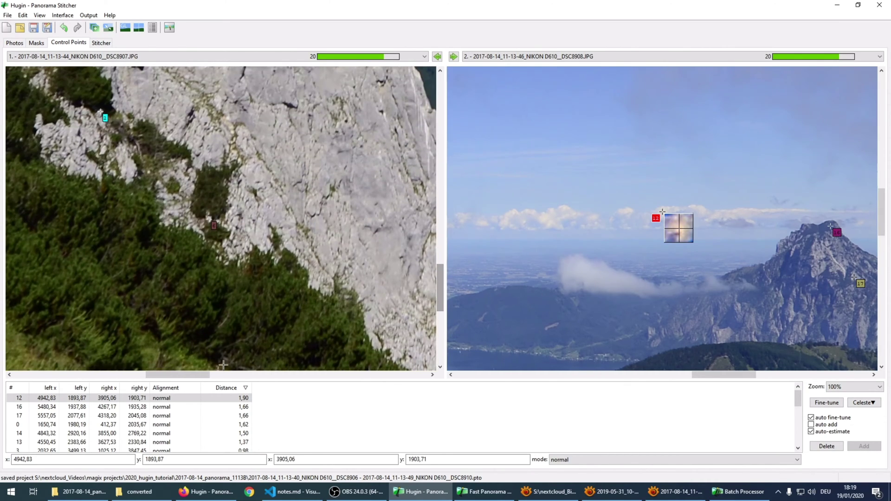
drag(205, 374, 245, 377)
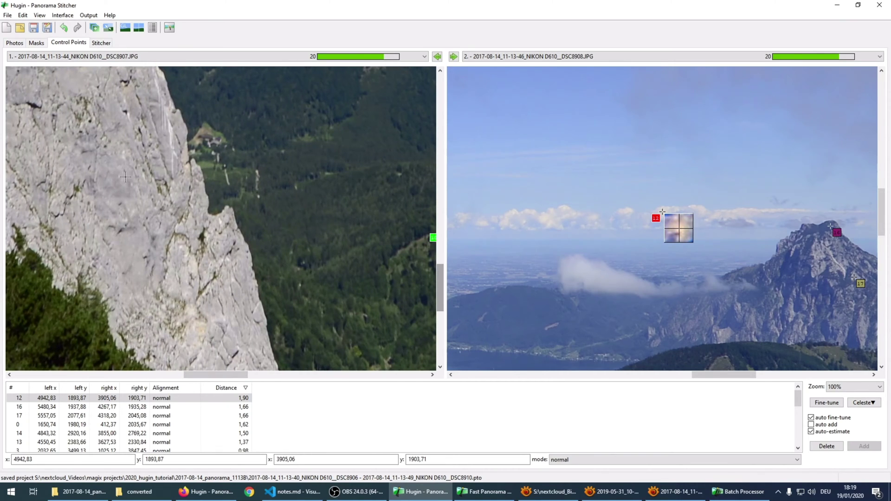
drag(439, 274, 437, 205)
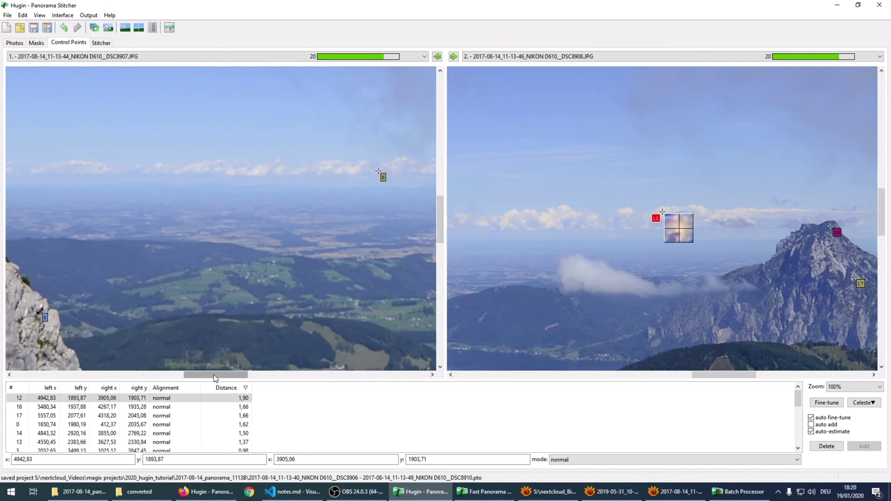
drag(217, 375, 364, 376)
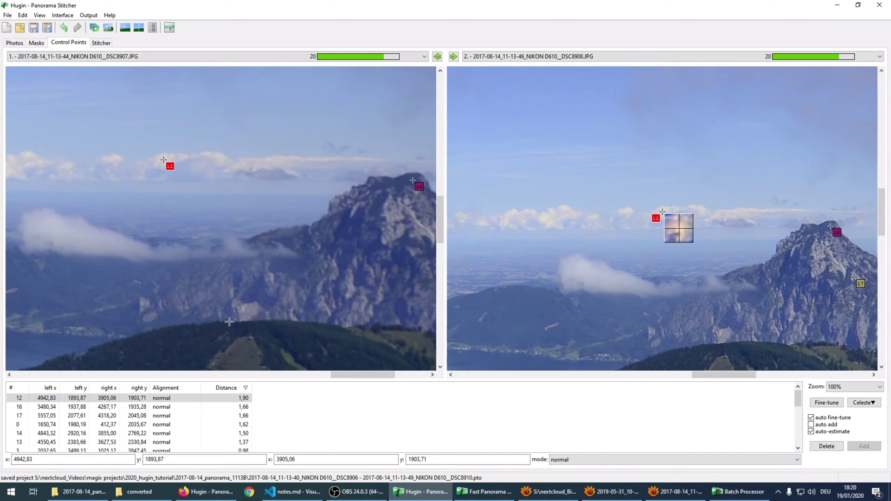
mouse_move(488, 499)
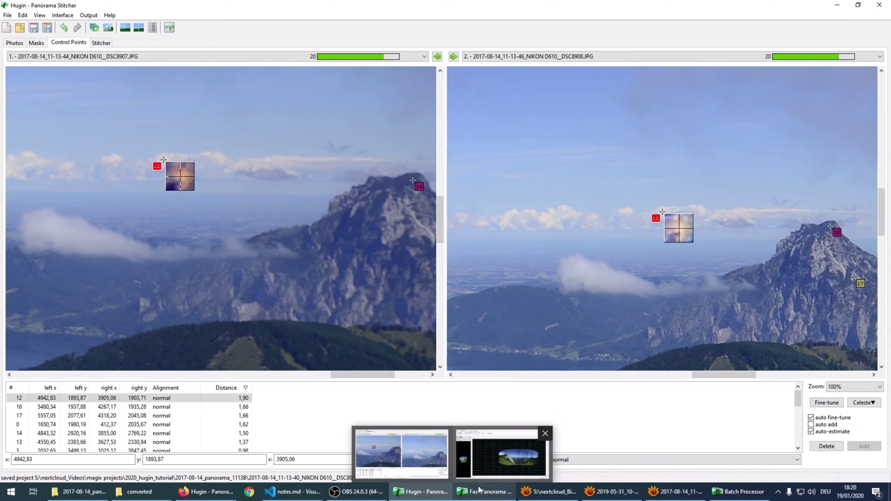
Step: Show the Fast Panorama preview with Identify on and image 1 hidden, then minimize it
click(125, 29)
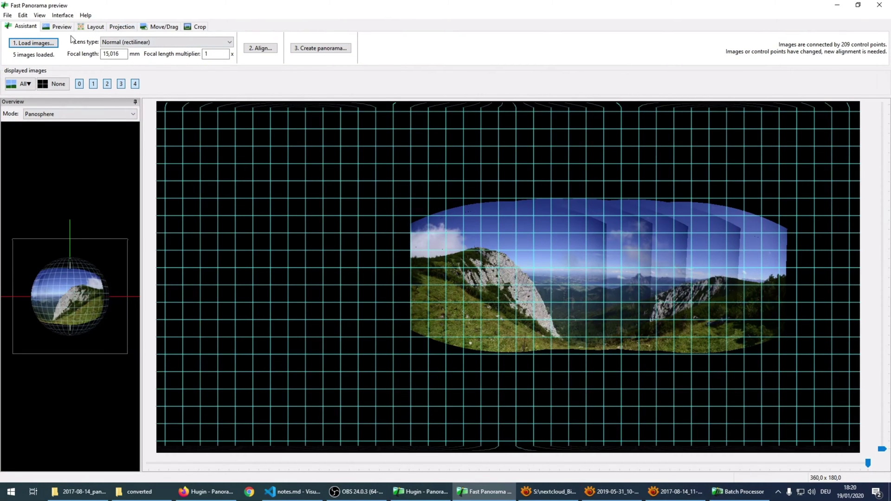
click(61, 28)
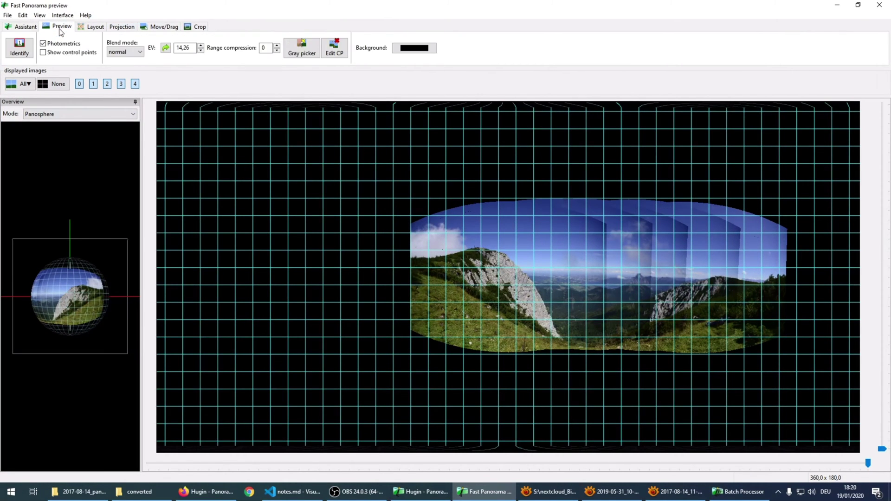
click(20, 48)
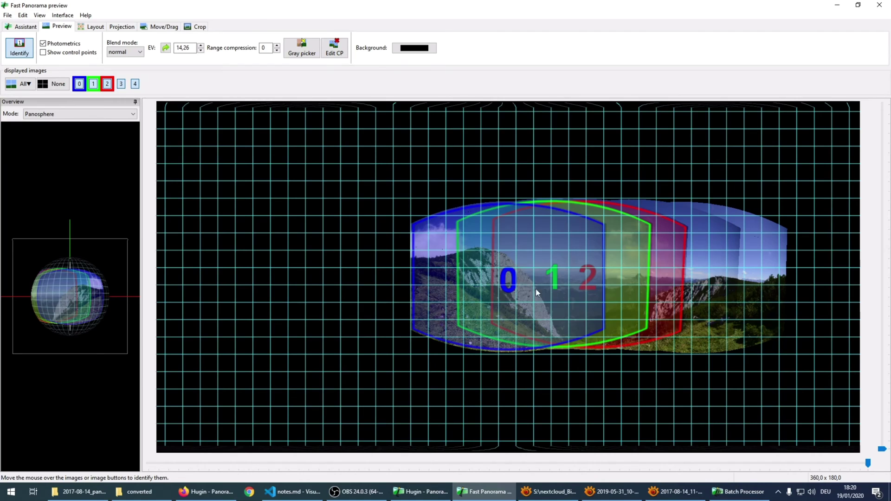
click(92, 85)
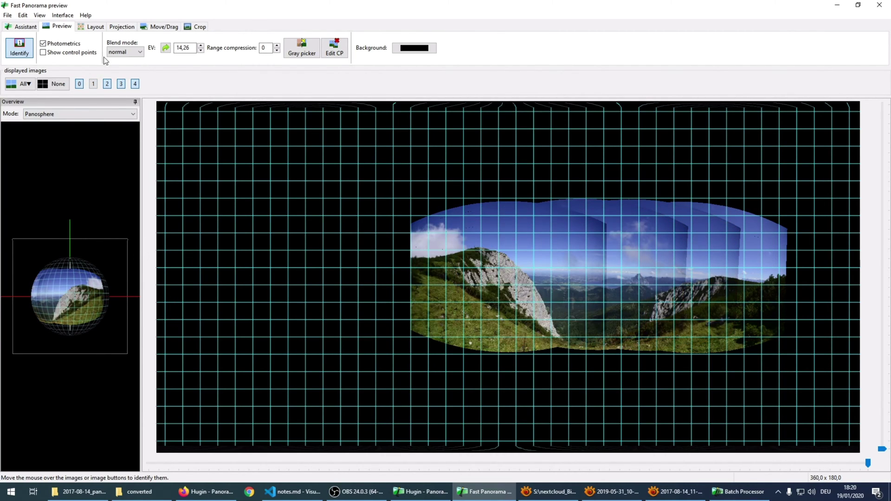
click(36, 26)
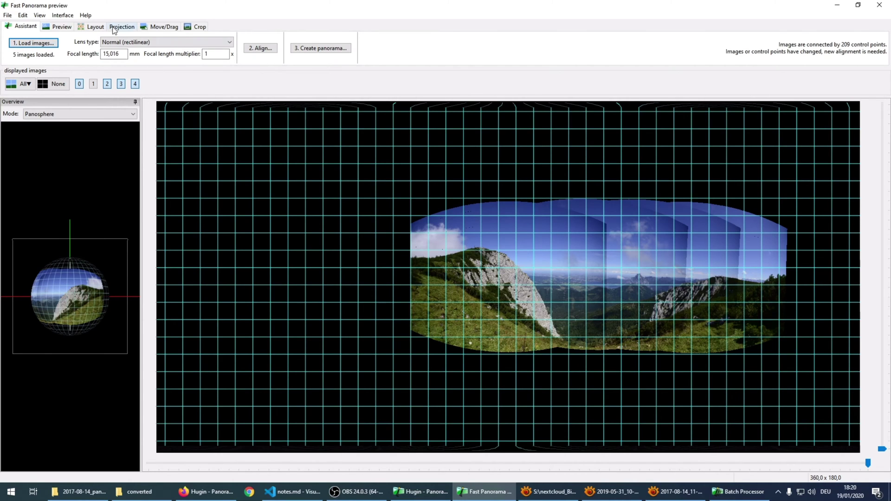
click(837, 7)
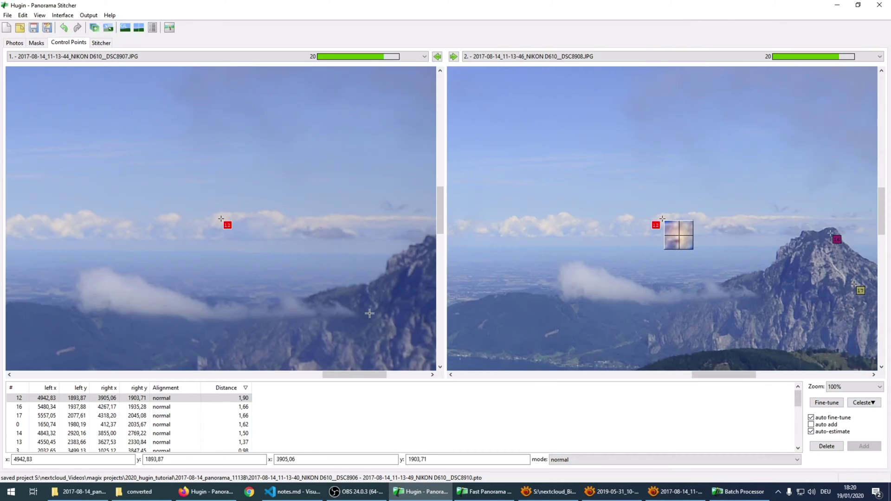
Step: Move to the image 2–3 pair and inspect its control point 9
click(453, 57)
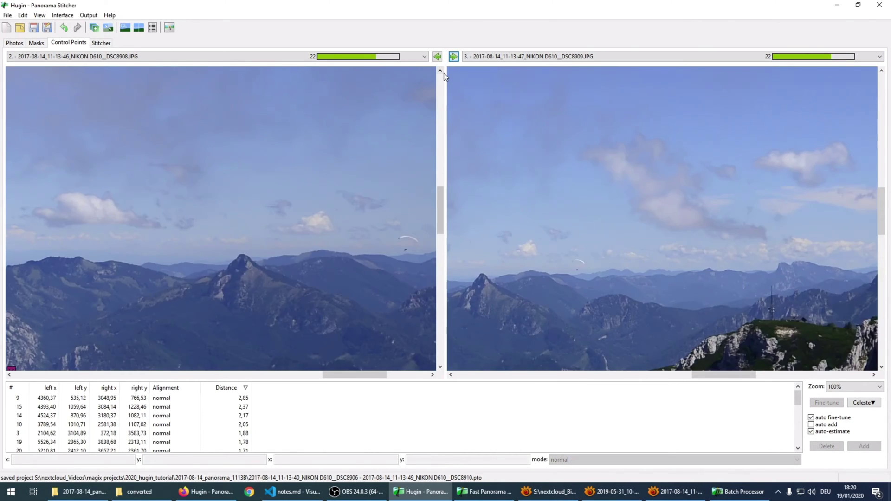
scroll(440, 209, down, 1)
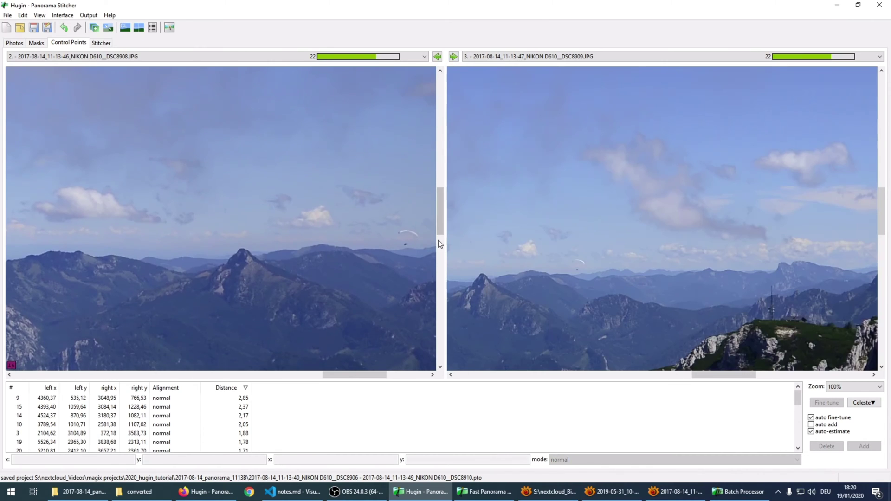
scroll(444, 207, down, 5)
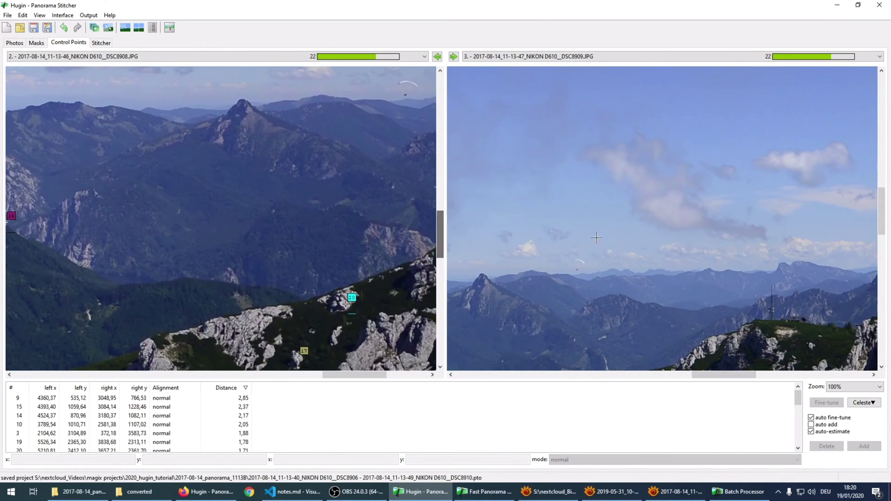
mouse_move(886, 211)
mouse_down()
mouse_move(885, 247)
mouse_move(885, 227)
mouse_up()
click(235, 398)
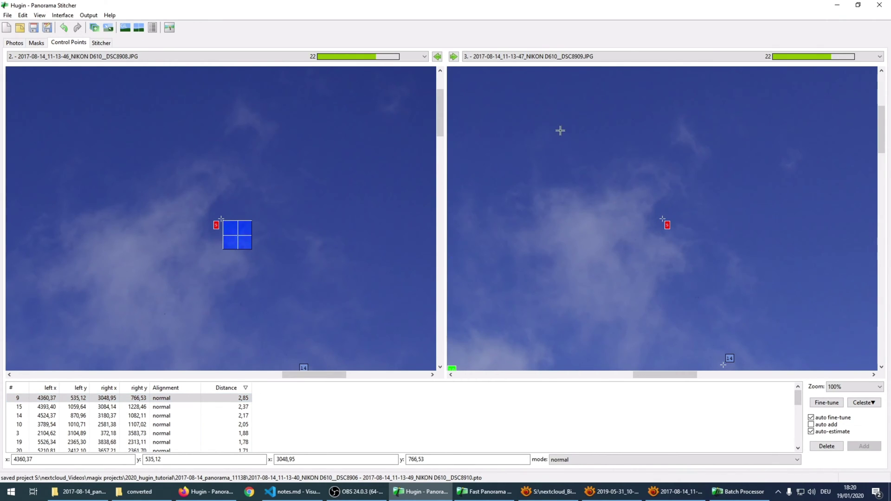
Step: Advance to images 3 and 4, fit both to the window, and inspect points 19 and 20
click(454, 57)
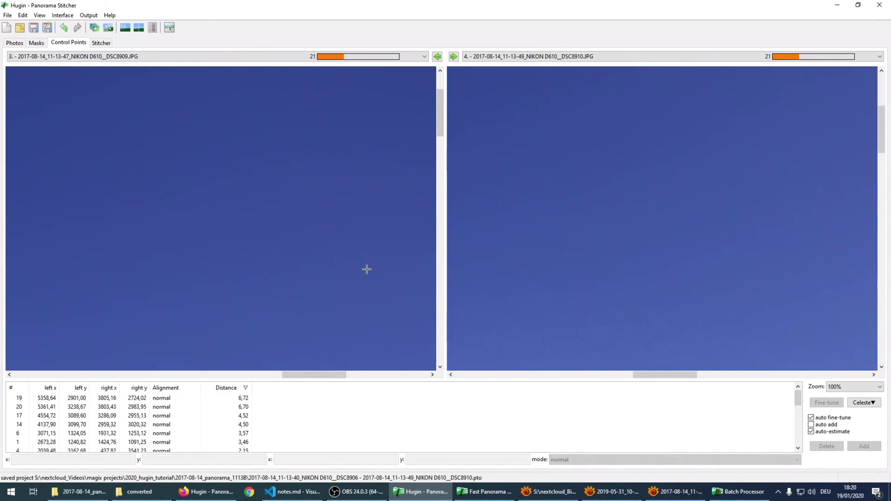
click(220, 398)
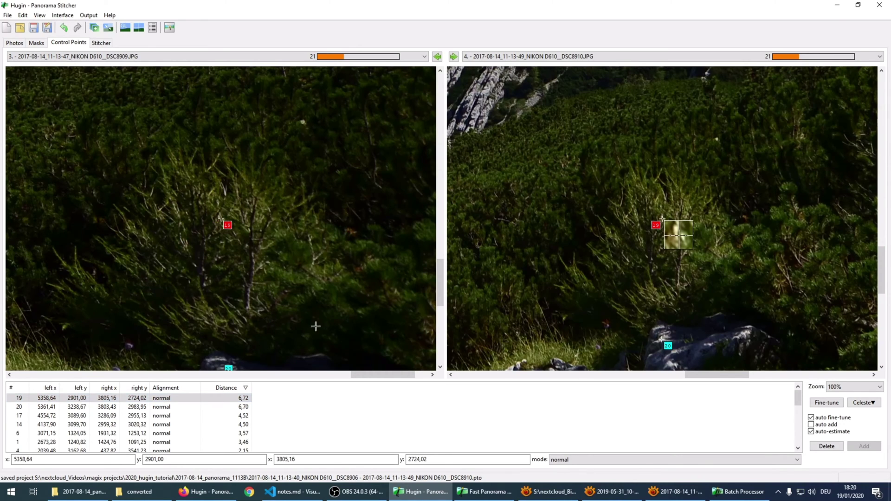
click(830, 388)
click(833, 395)
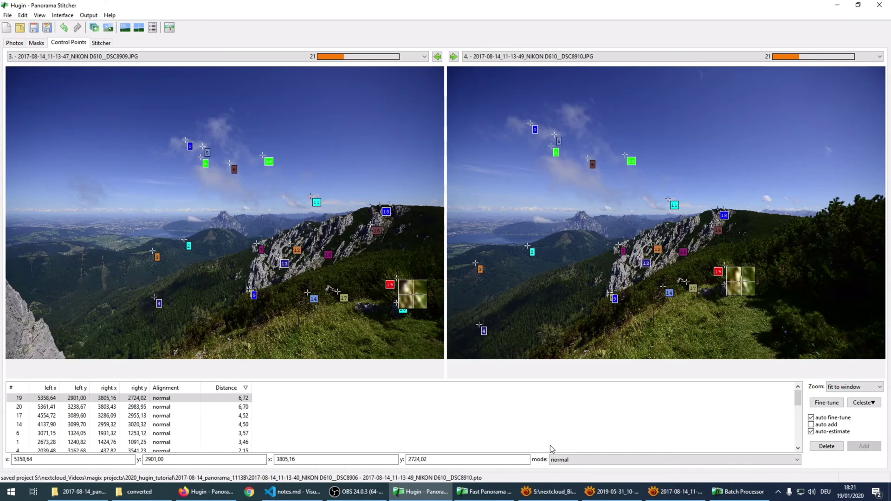
click(353, 409)
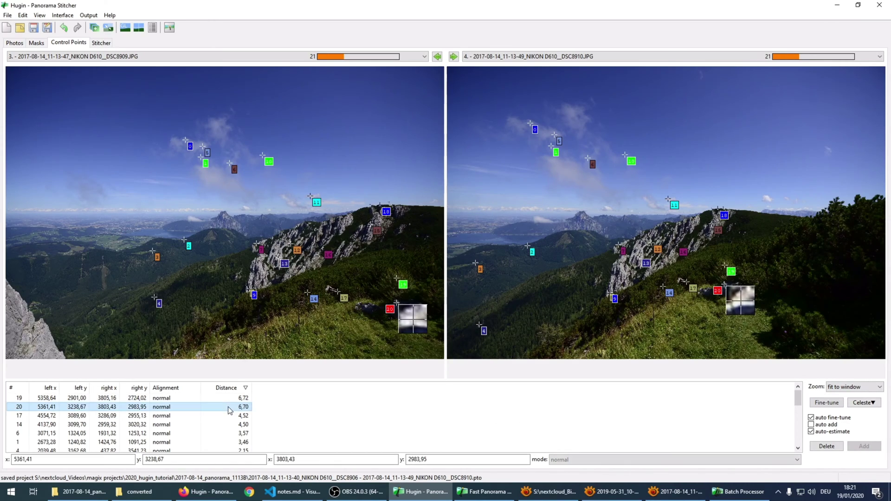
Step: Run and apply the geometric optimization of positions, view and barrel, then return to Control Points
click(14, 43)
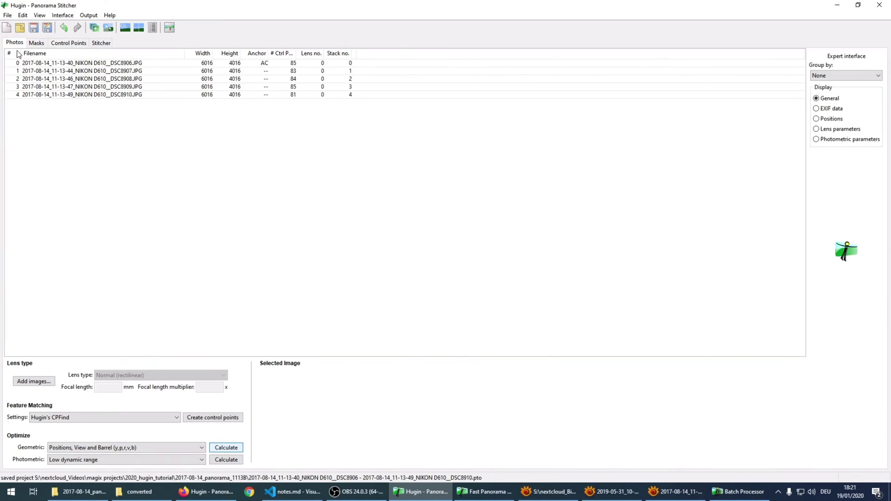
click(228, 447)
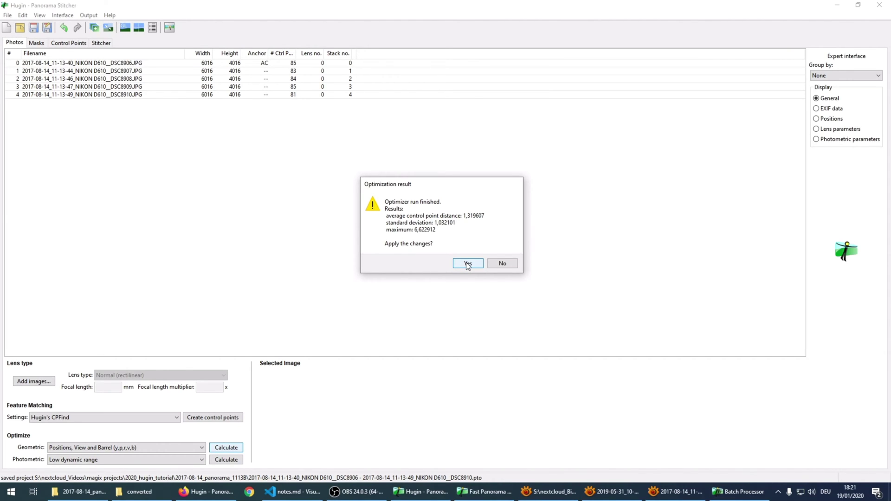
click(468, 263)
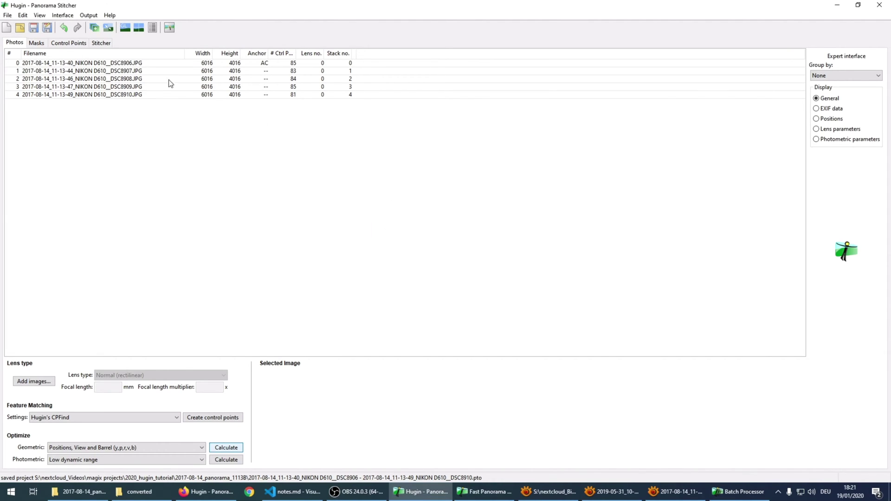
click(68, 45)
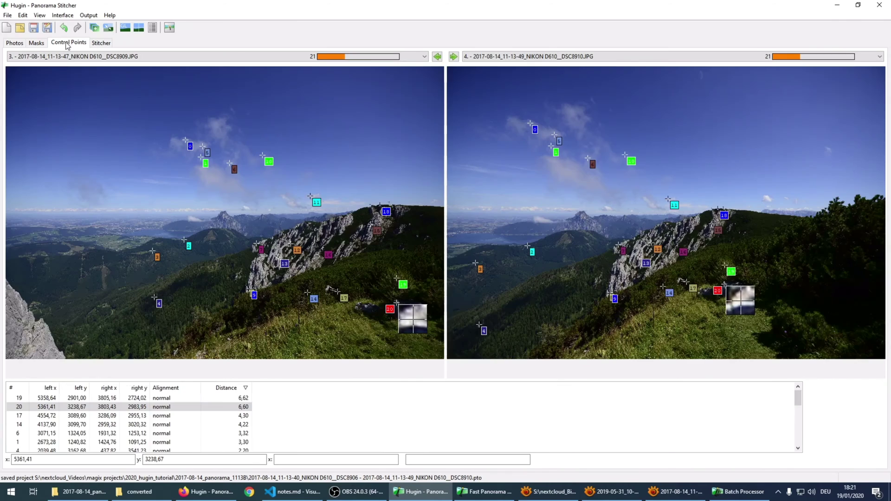
Step: Inspect control points 19, 20, 17 and 14 at 100% zoom, then fit photos to the window
click(221, 398)
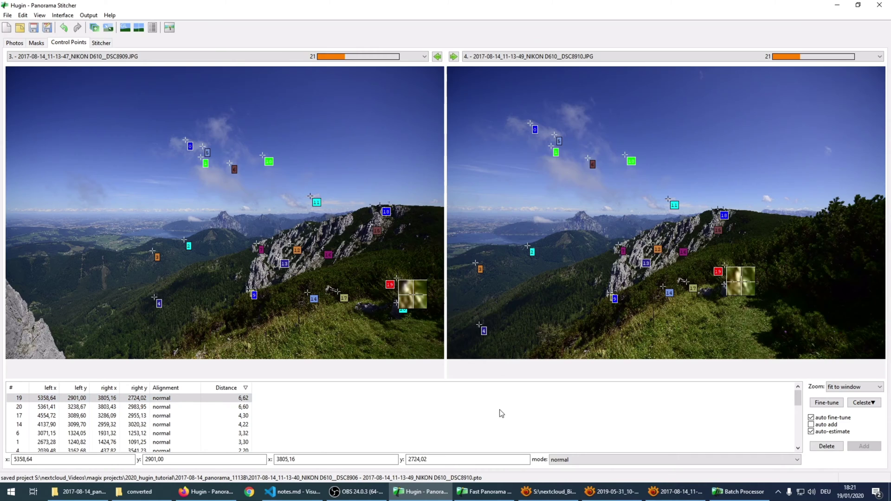
click(845, 388)
click(840, 396)
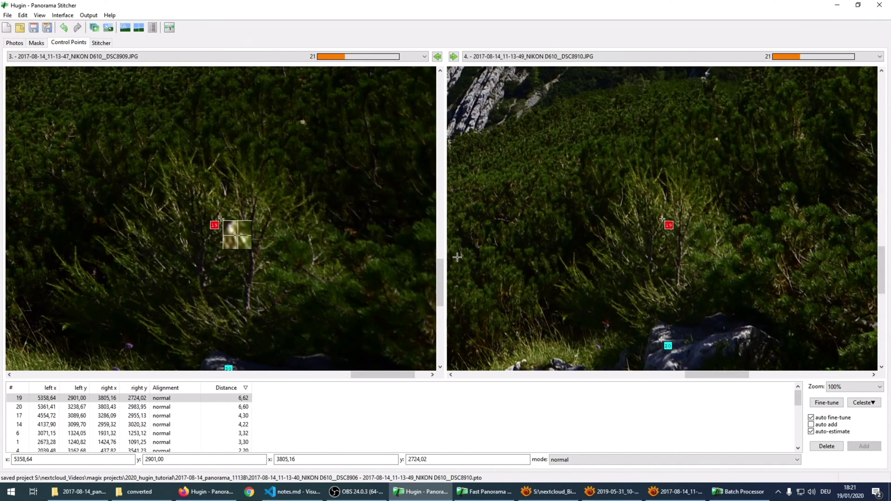
click(229, 408)
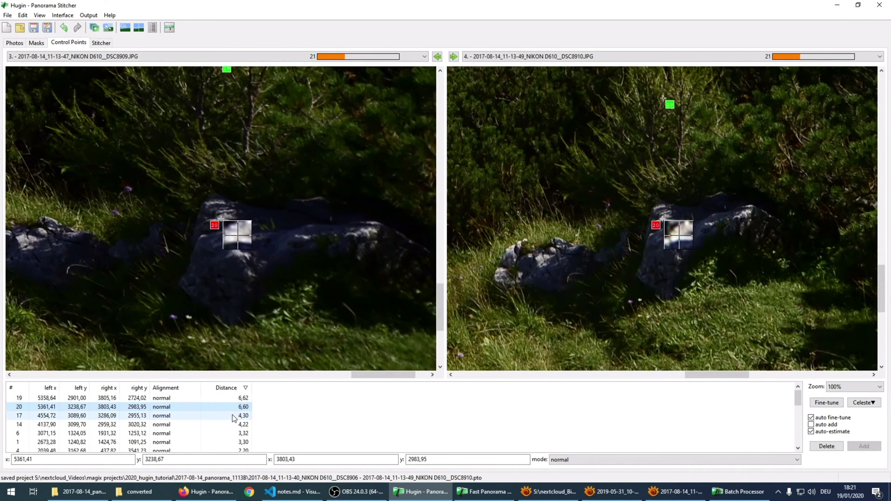
click(232, 416)
click(235, 425)
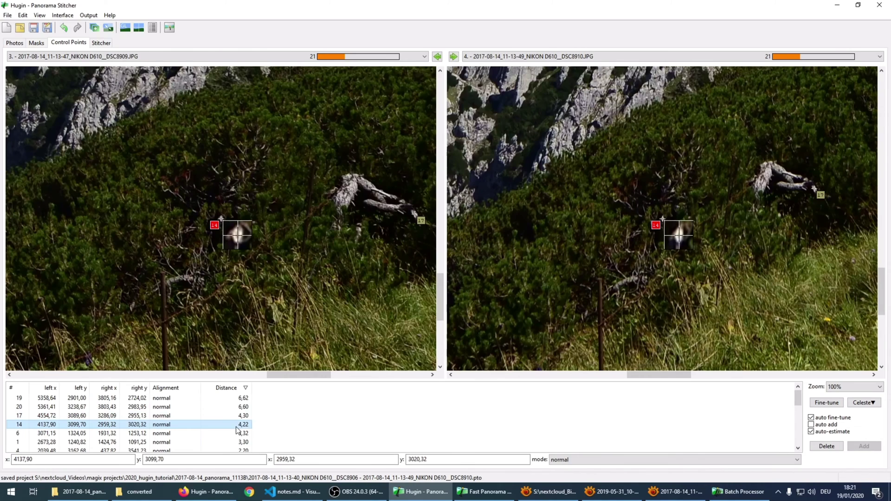
click(835, 387)
click(835, 396)
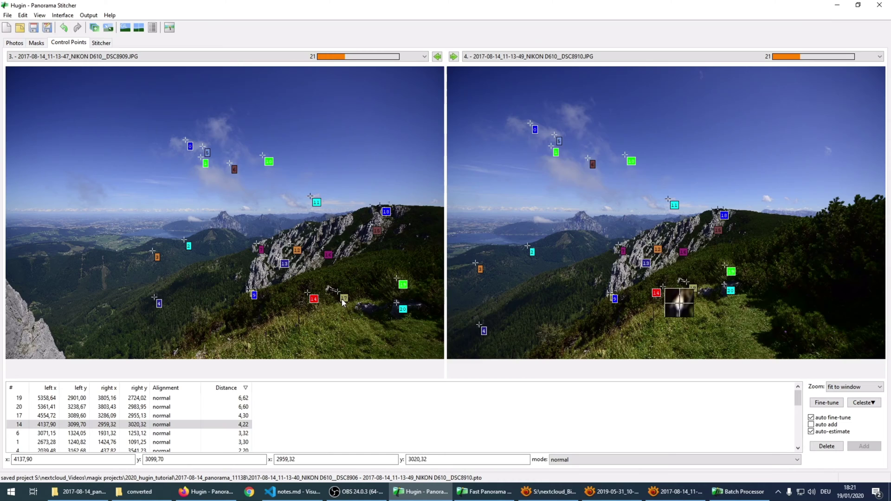
Step: Delete the worst-fitting control points 19, 6, 1 and the next worst ones
click(204, 398)
key(Delete)
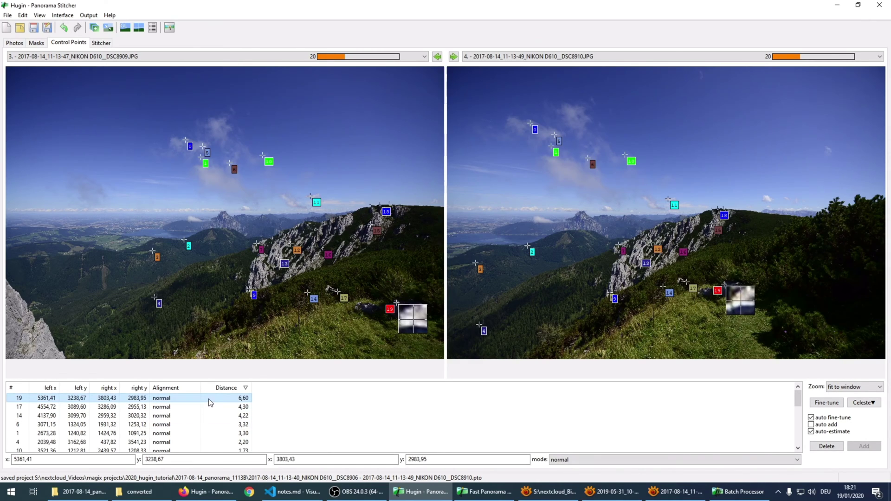
key(Delete)
key(Delete)
key(Delete)
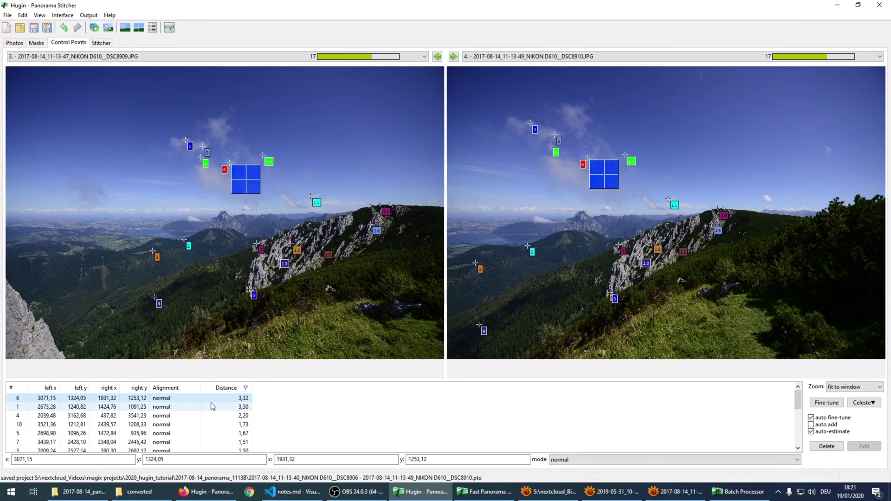
click(217, 407)
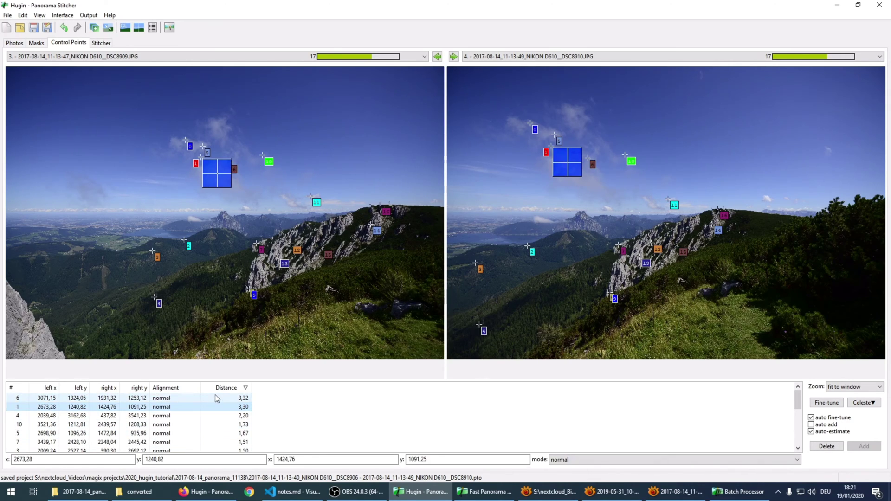
click(215, 398)
key(Delete)
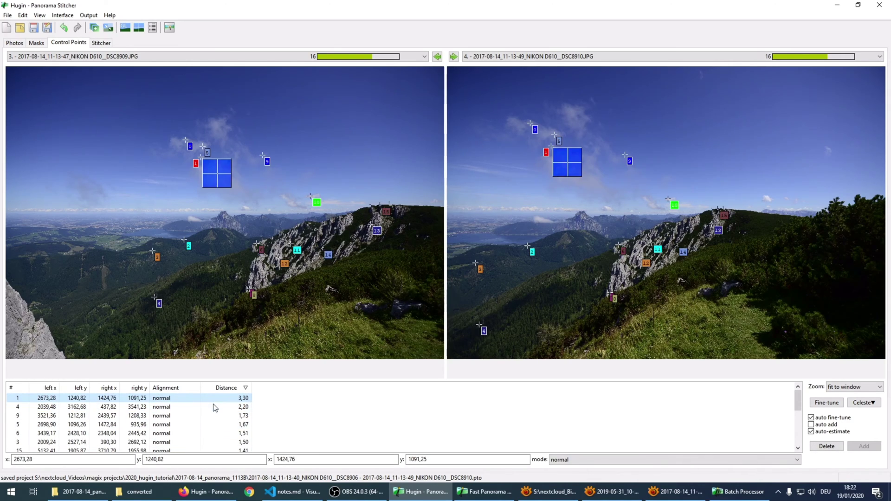
key(Delete)
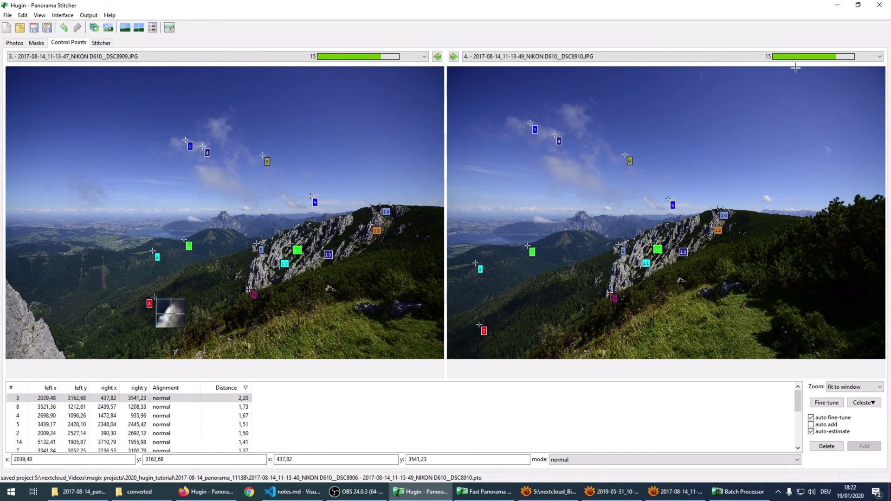
Step: Browse the image pairs and set the editor to compare image 2 with image 4
click(469, 58)
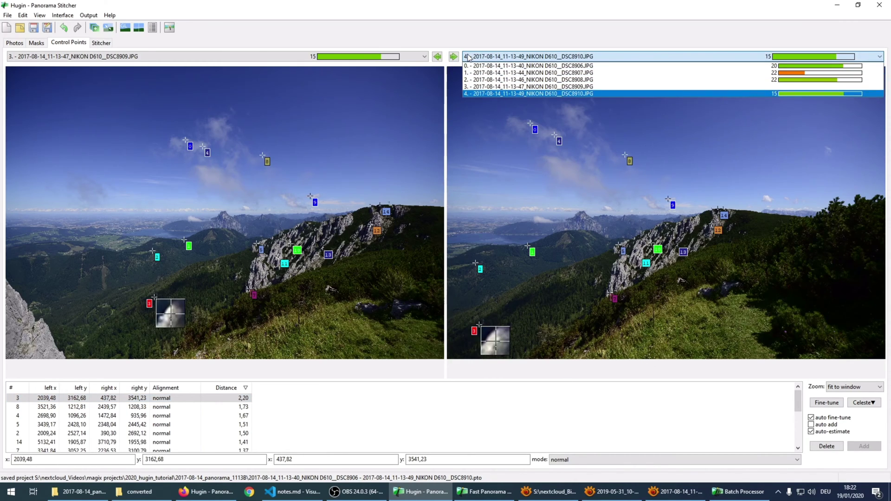
click(469, 58)
click(444, 56)
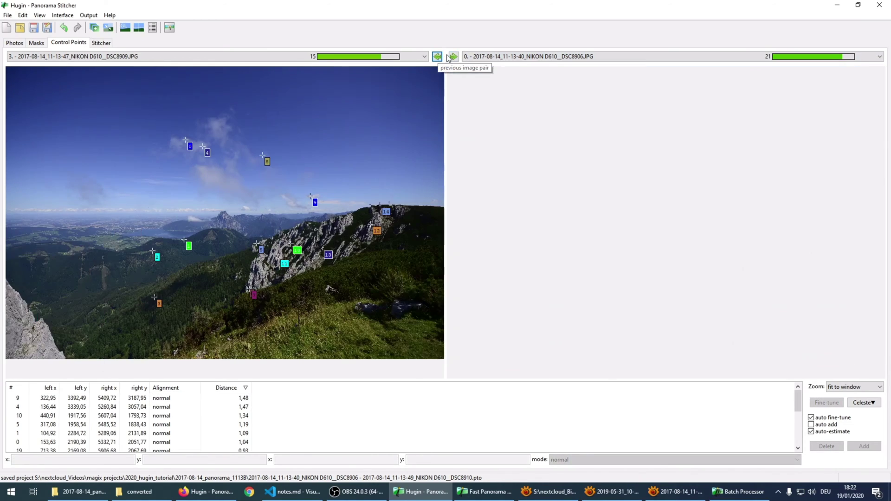
click(478, 57)
click(499, 54)
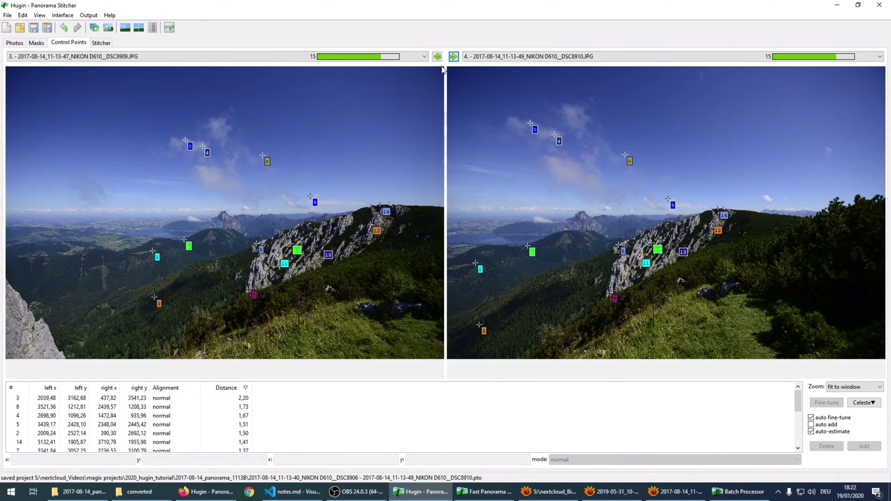
click(437, 57)
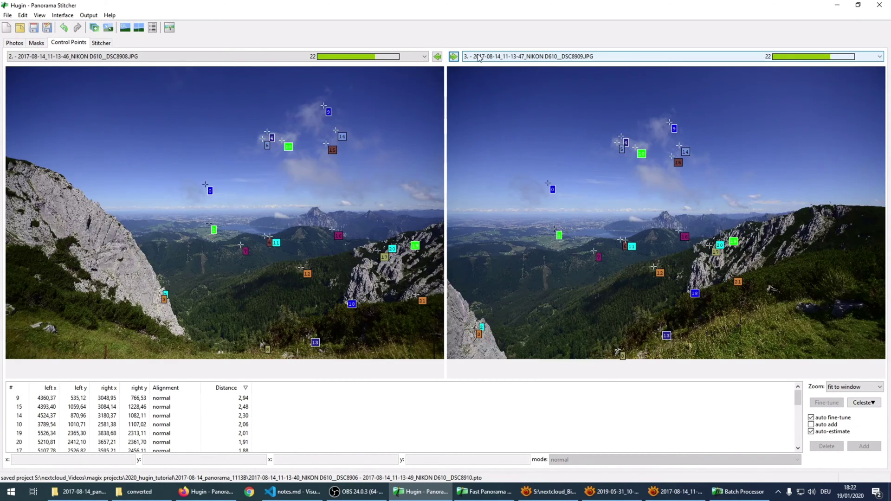
click(479, 57)
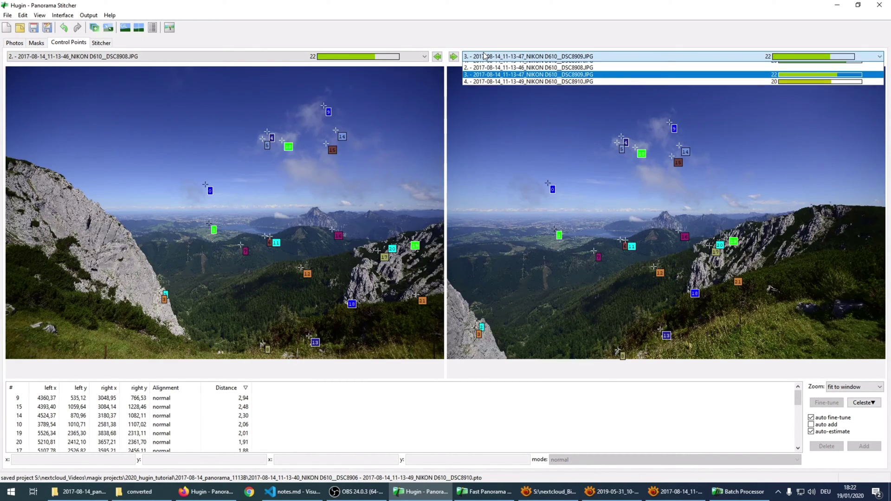
click(529, 87)
click(487, 56)
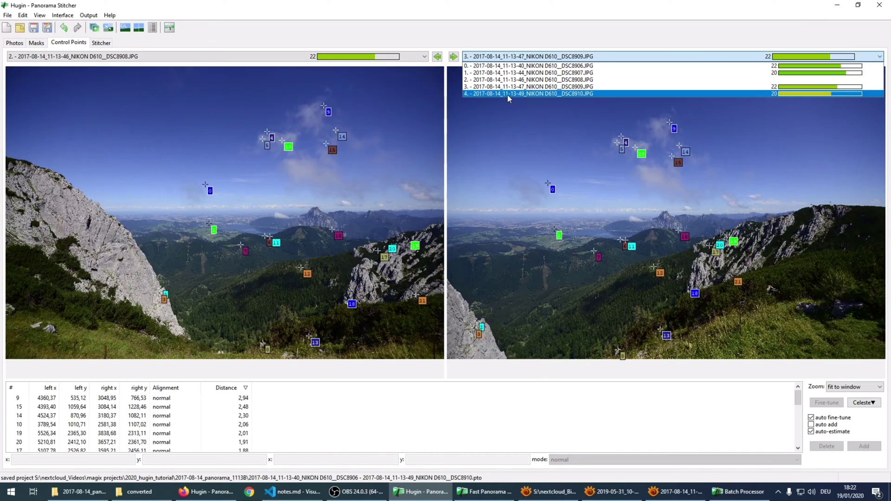
click(508, 95)
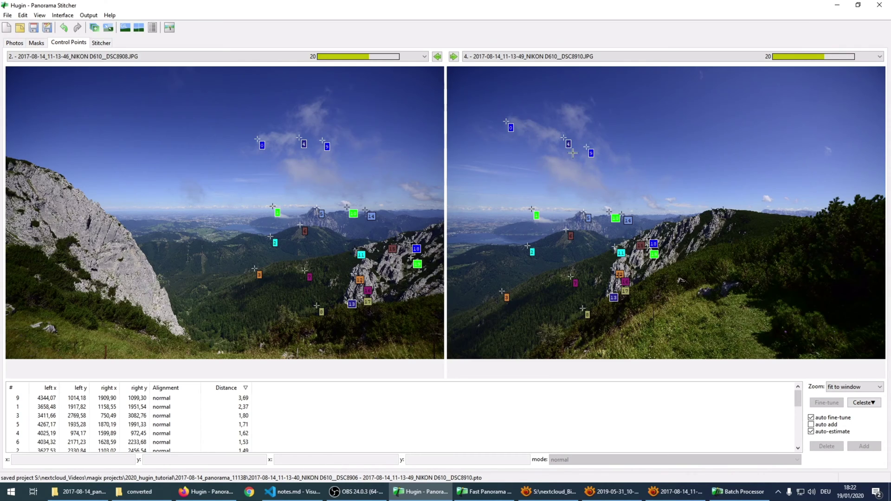
Step: Delete control points 9, 4 and the sky point 0 from the image 2–4 pair
click(241, 400)
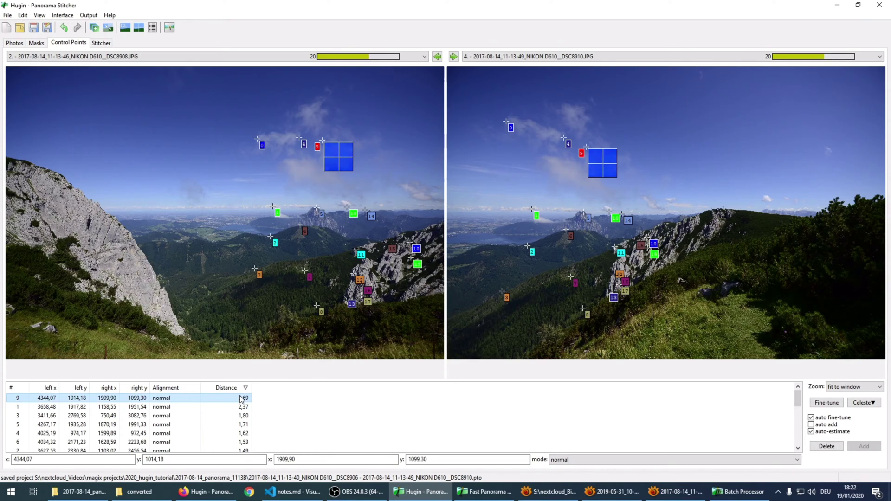
key(Delete)
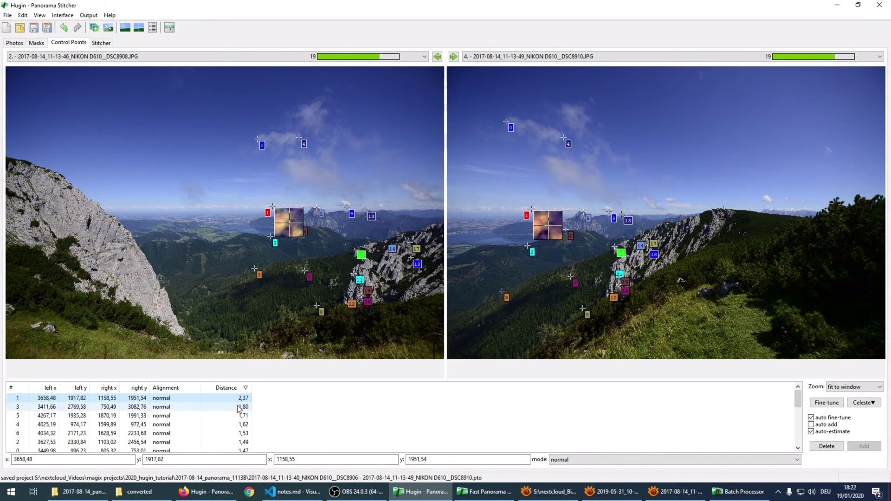
click(239, 408)
click(238, 415)
click(237, 424)
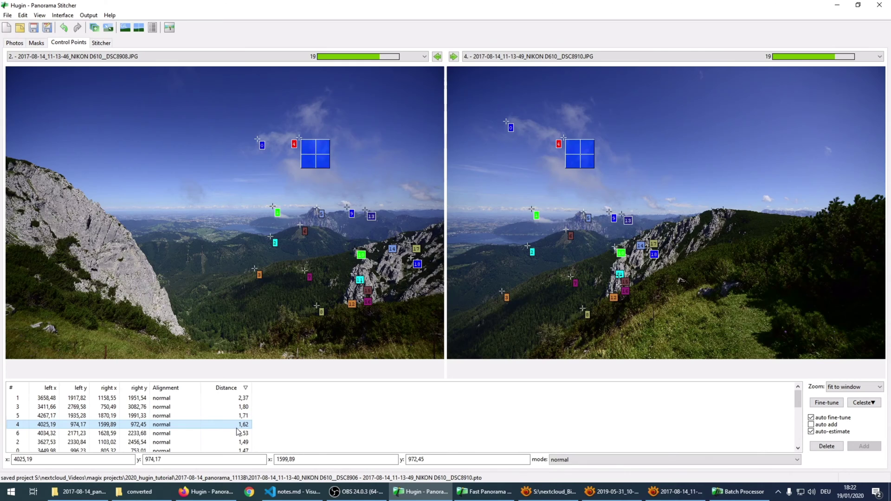
key(Delete)
scroll(244, 435, down, 1)
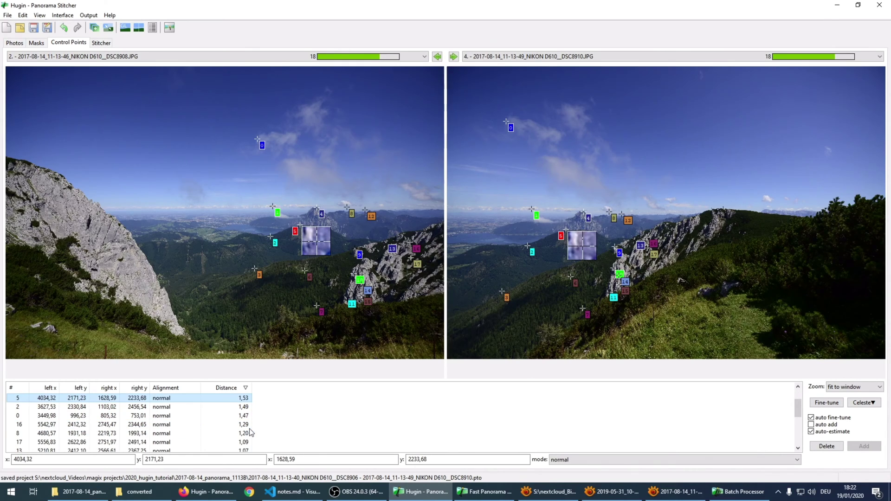
click(240, 408)
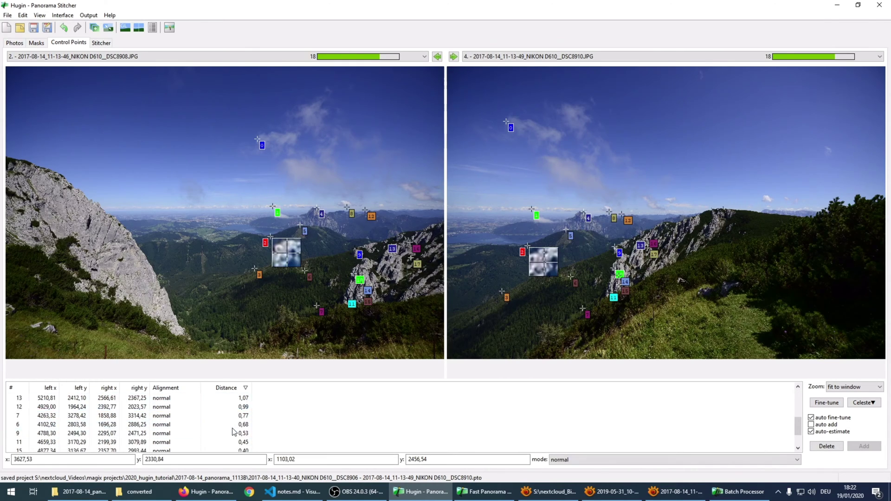
click(72, 416)
key(Delete)
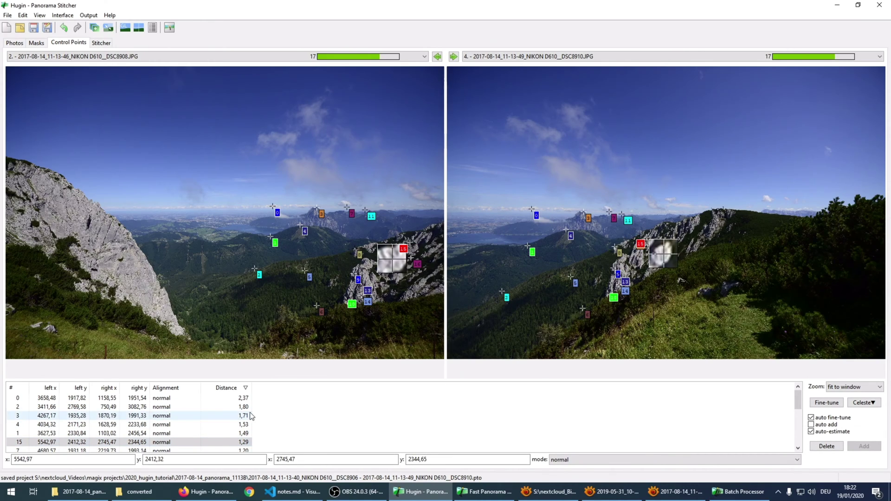
click(222, 398)
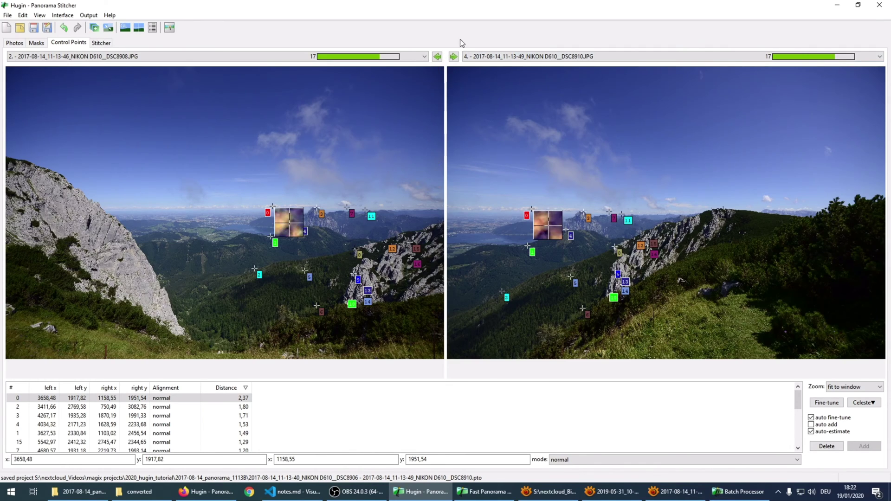
Step: Check the image 2–3 pair, return to image 2 versus 4, then go back to the photo list
click(491, 57)
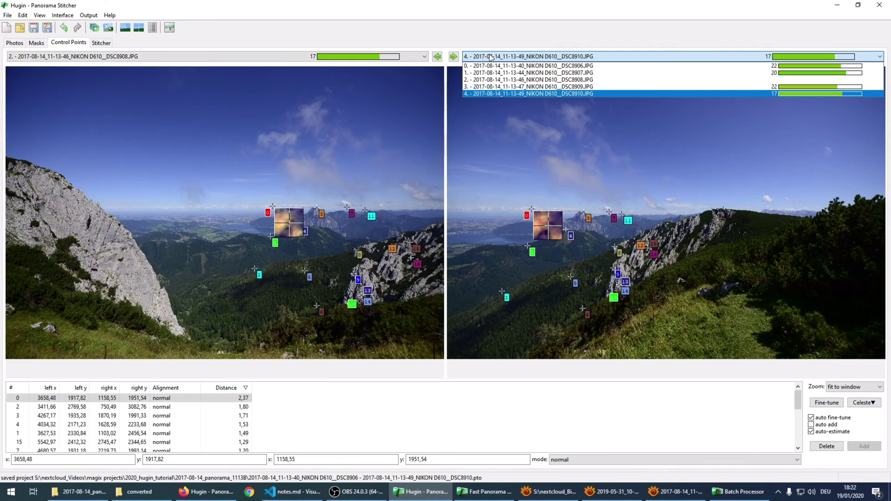
click(491, 57)
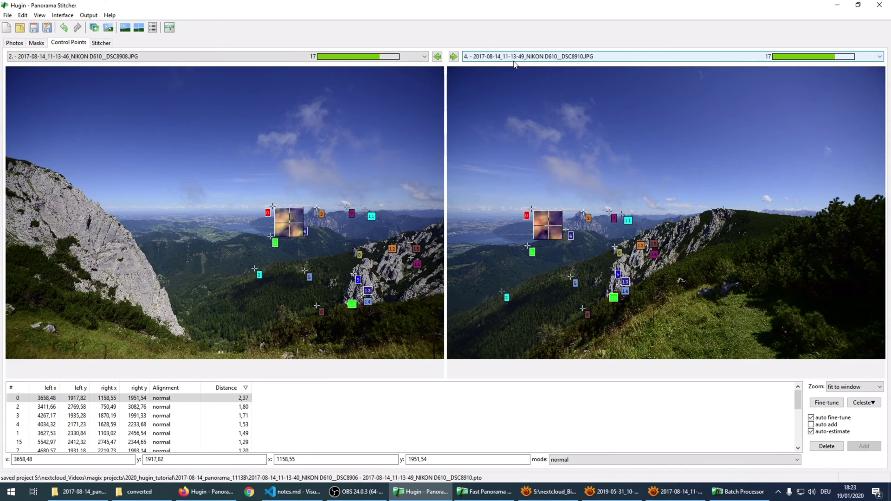
click(498, 57)
click(499, 86)
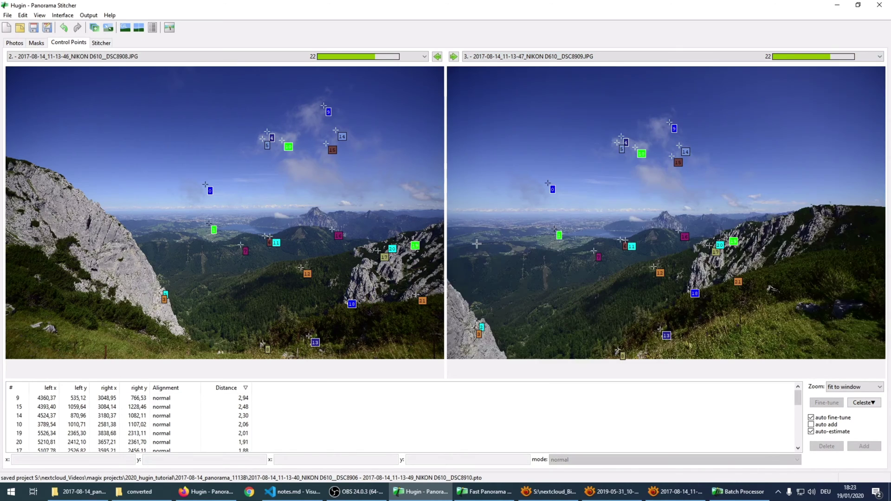
click(454, 56)
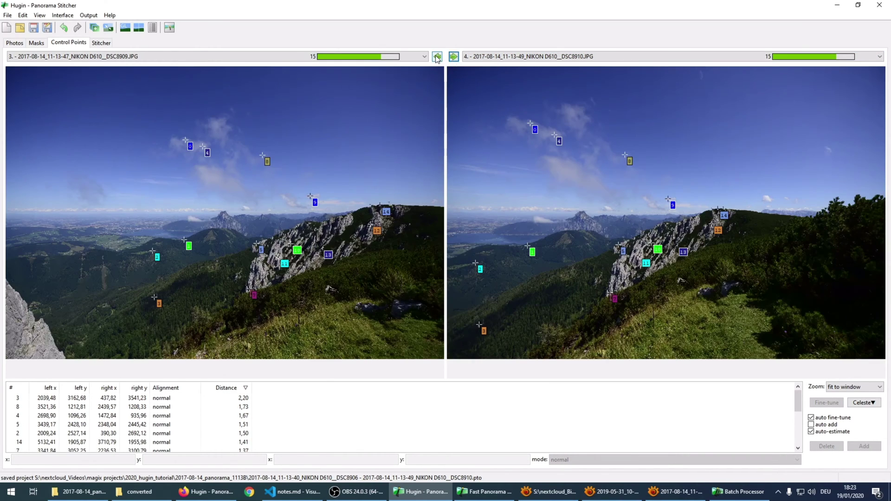
click(441, 56)
click(453, 56)
click(437, 56)
click(498, 57)
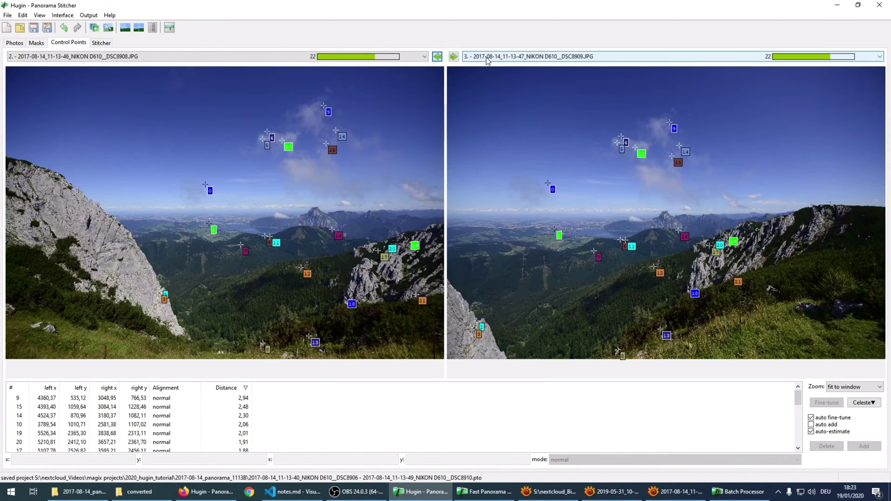
click(494, 93)
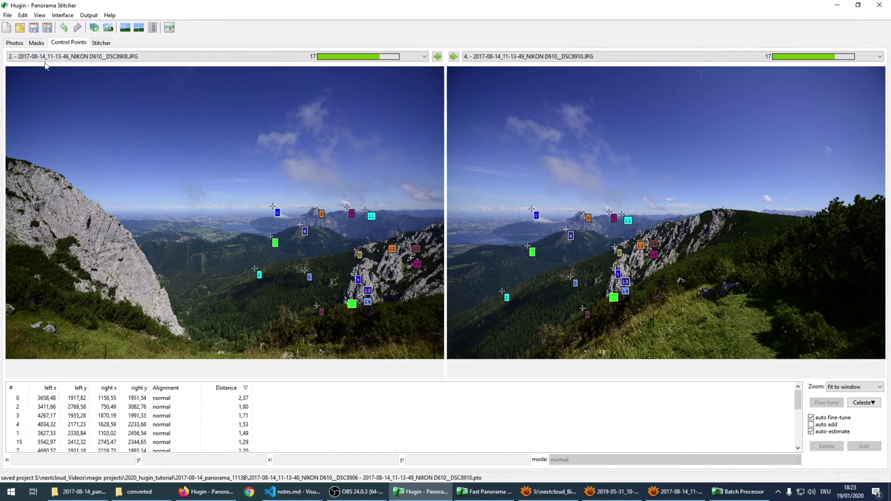
click(16, 44)
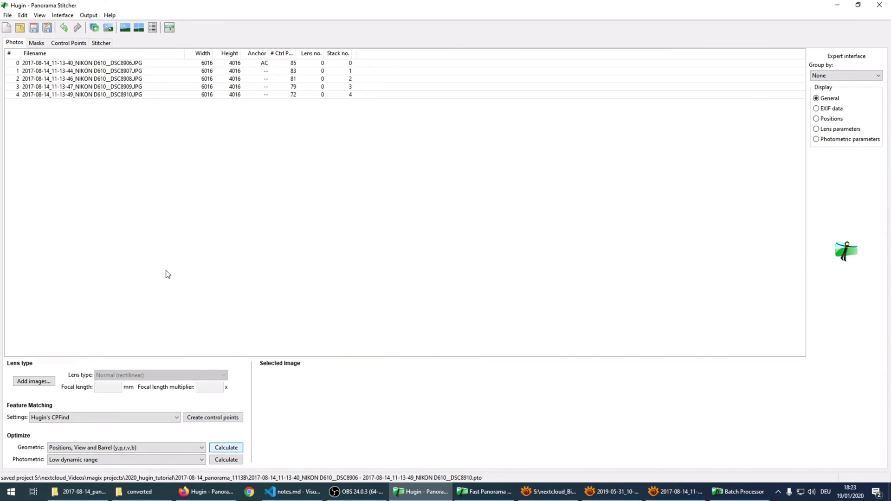
Step: Run and apply the geometric optimization, then run and accept the photometric optimization
click(220, 448)
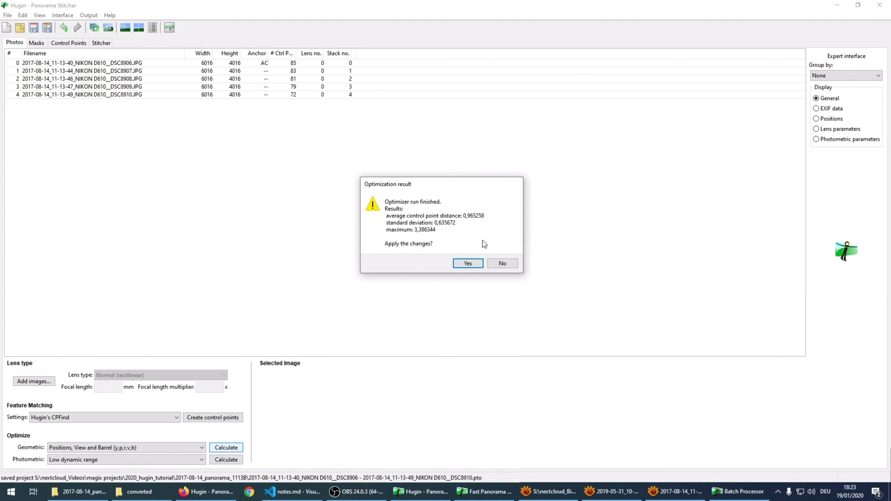
click(473, 262)
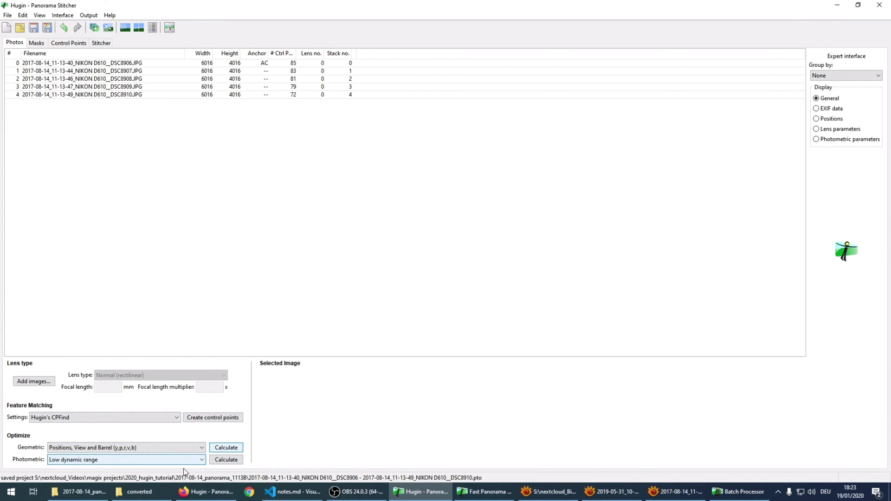
click(226, 463)
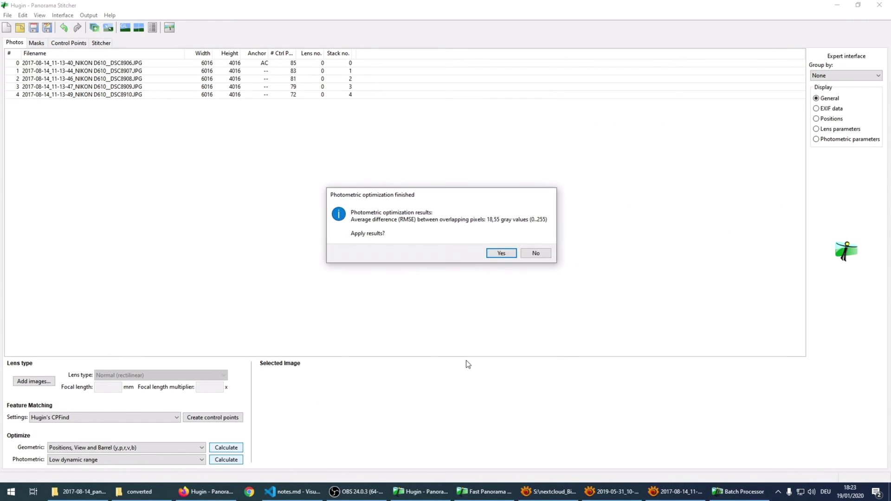
click(490, 256)
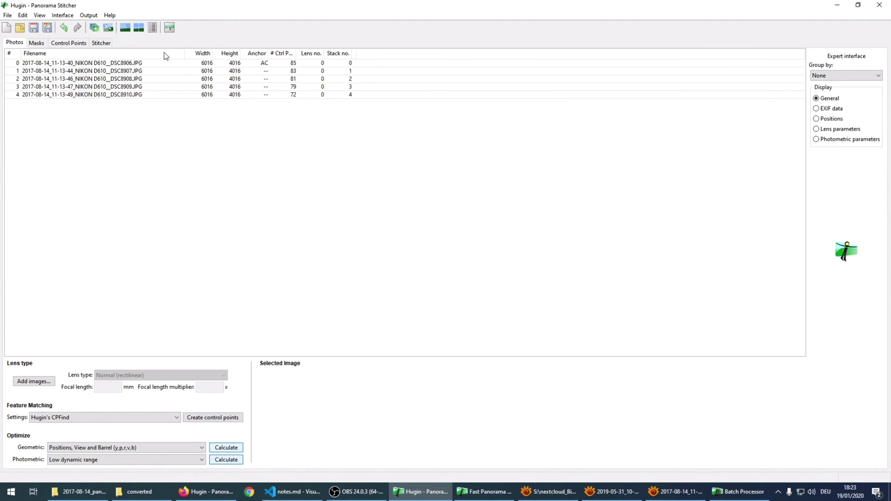
Step: In the Fast Panorama preview, centre, fit and straighten the panorama
click(124, 27)
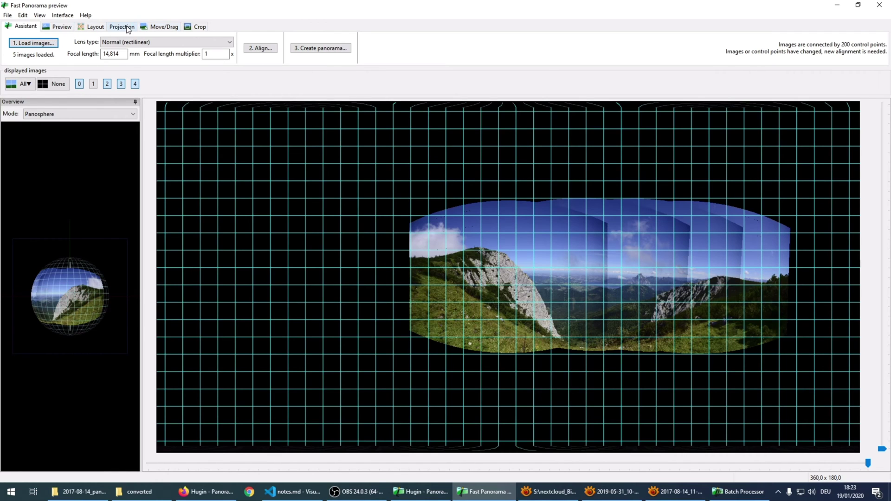
click(144, 29)
click(40, 47)
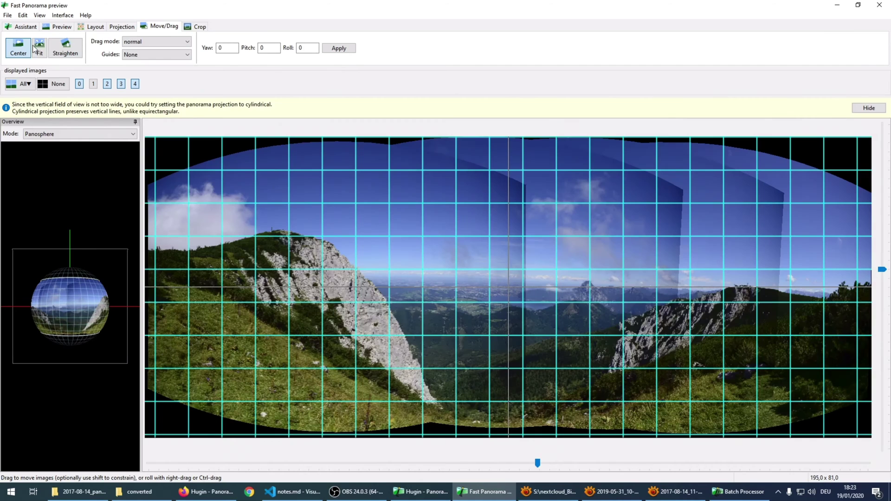
click(57, 45)
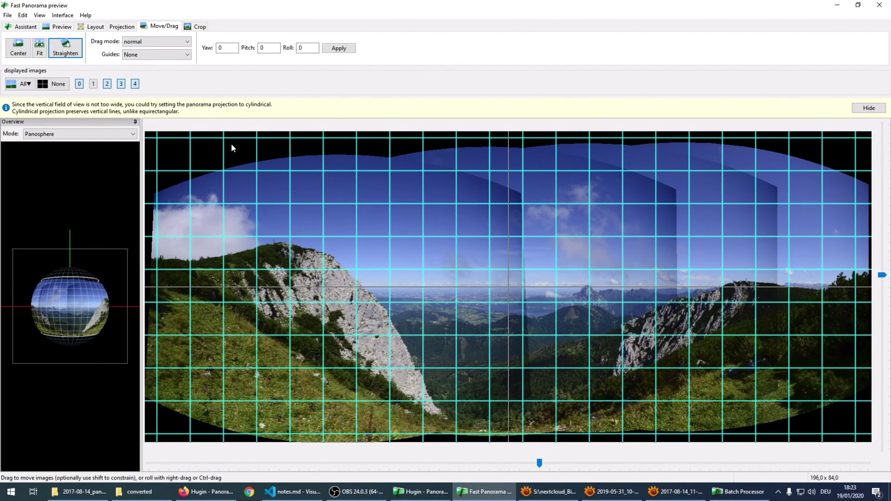
click(197, 26)
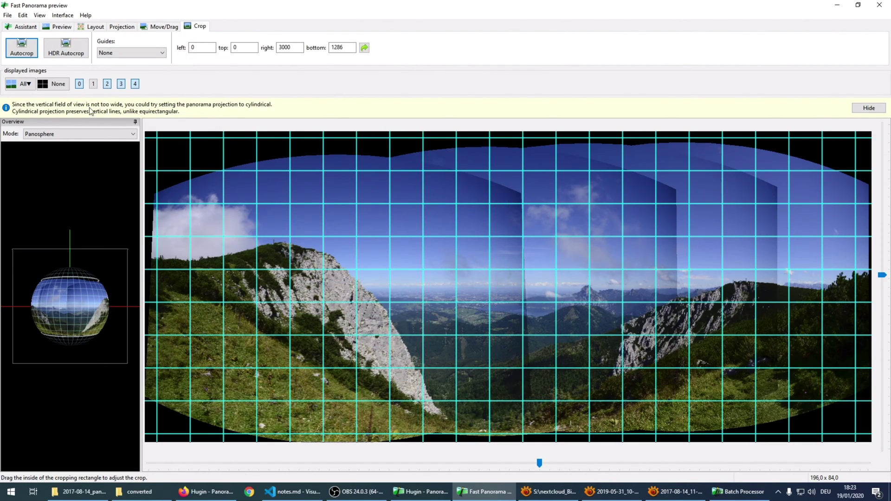
Step: Autocrop, then adjust the crop edges to left 170, top 209, right 2841, bottom 1239
click(26, 51)
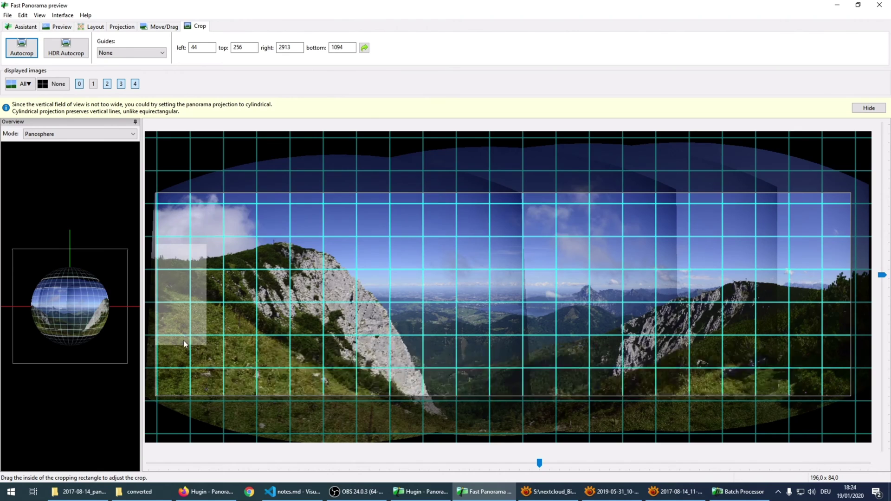
drag(165, 288, 196, 286)
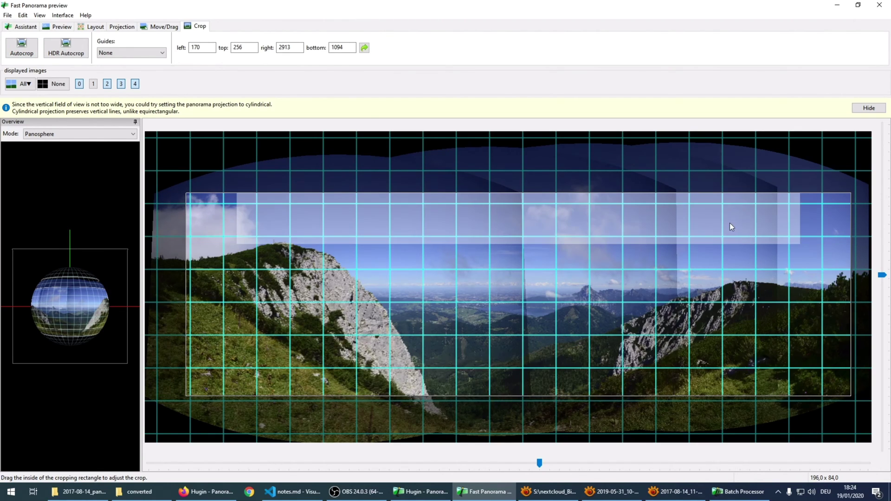
drag(730, 223, 731, 211)
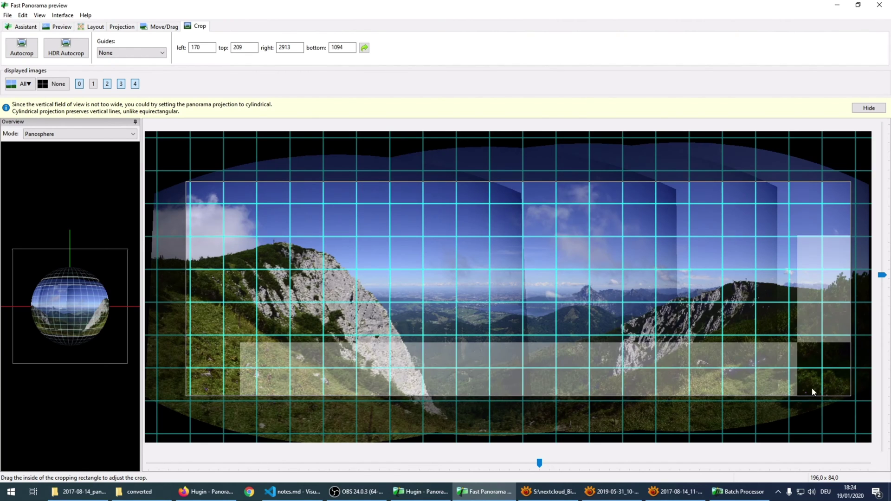
drag(829, 307, 812, 303)
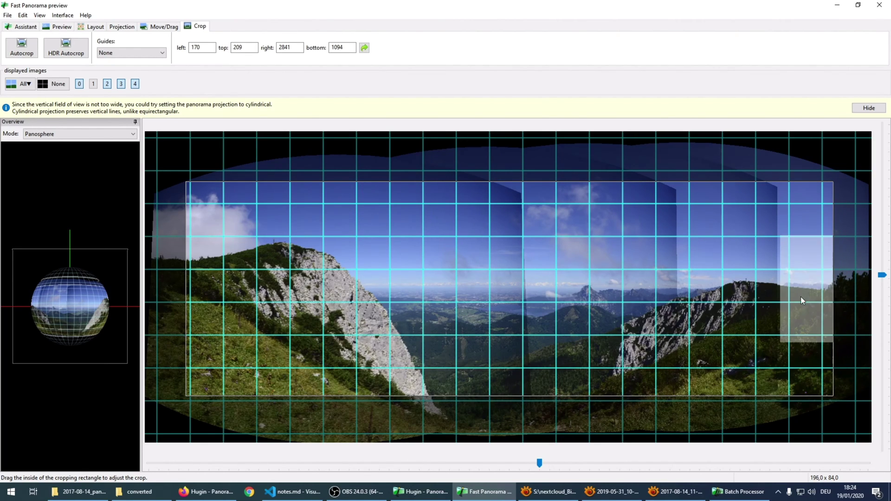
drag(487, 394, 481, 402)
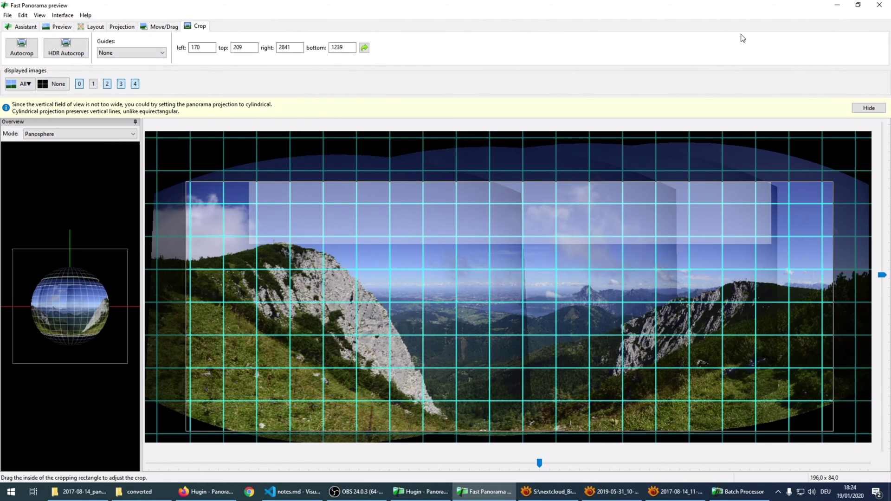
Step: Close the preview and calculate the optimal canvas size of 8498×3643
click(873, 8)
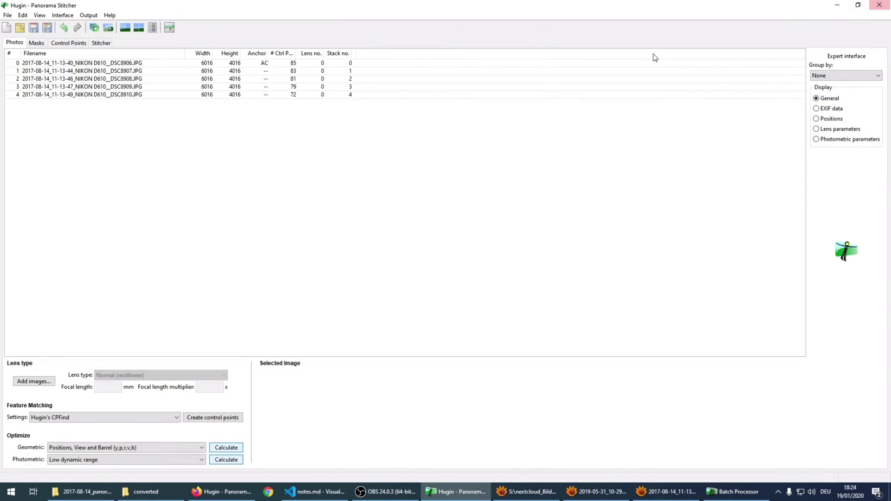
click(106, 43)
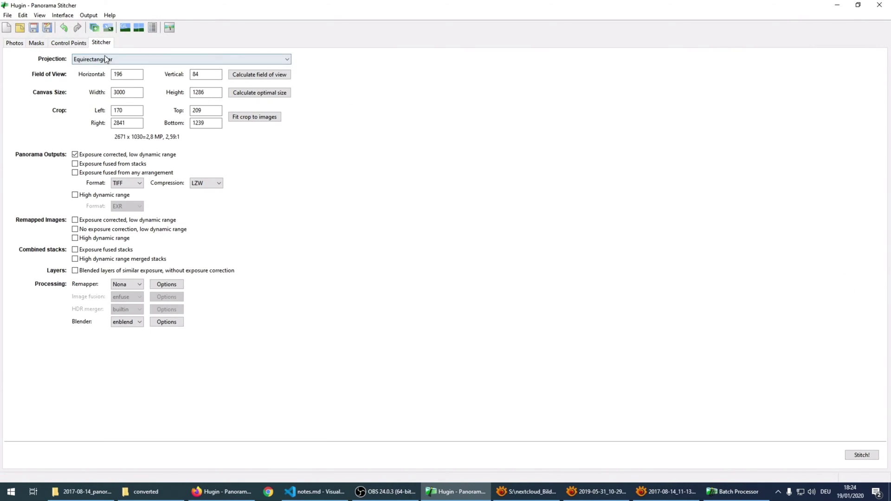
click(240, 95)
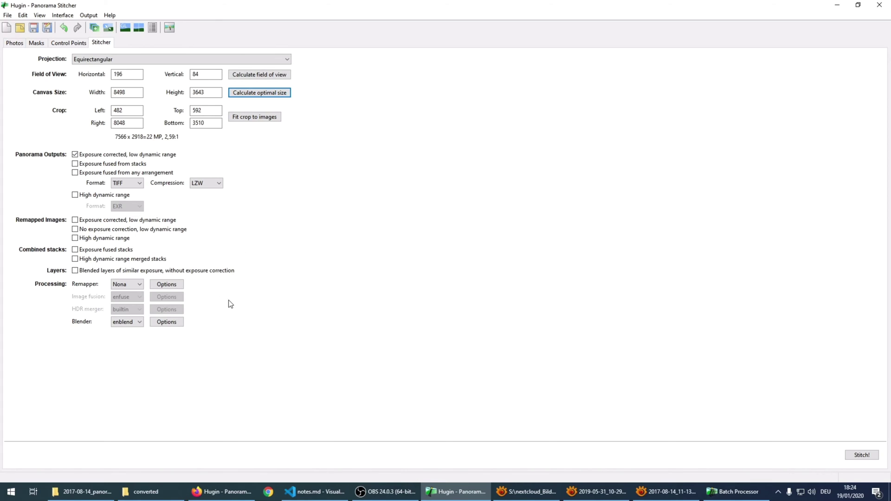
Step: Start stitching, saving the project and output name with an _expert suffix
click(861, 455)
click(182, 126)
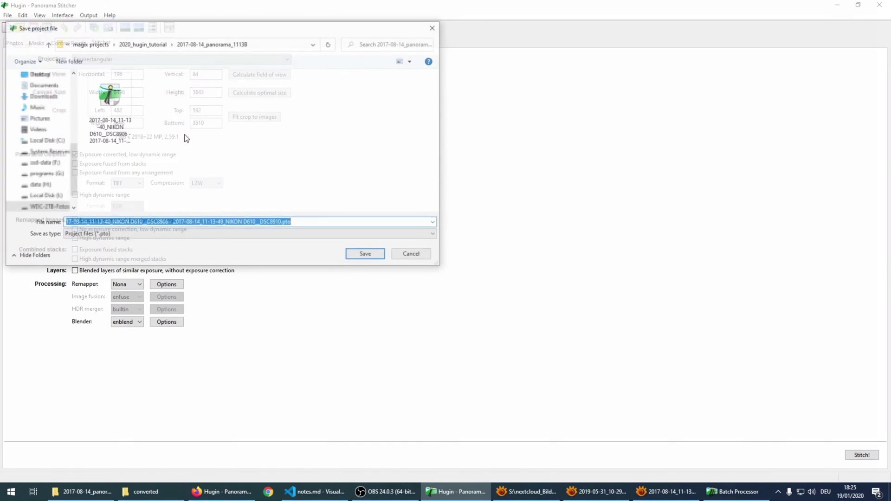
click(283, 221)
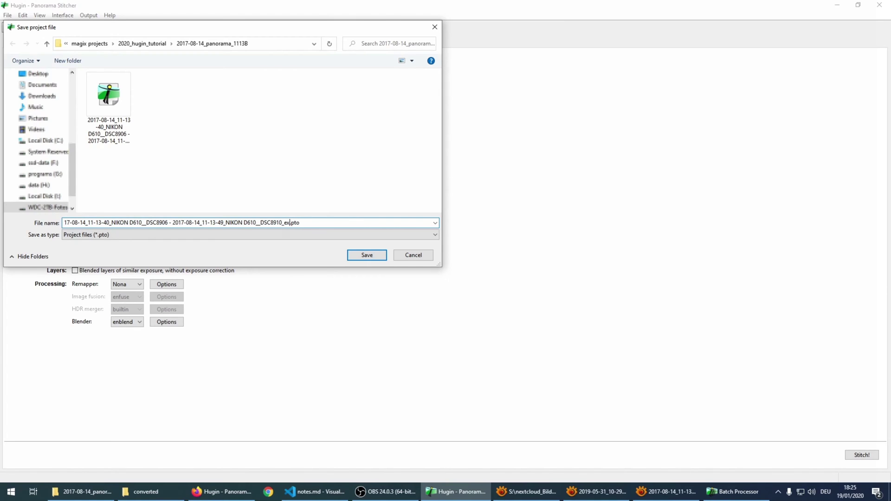
key(Return)
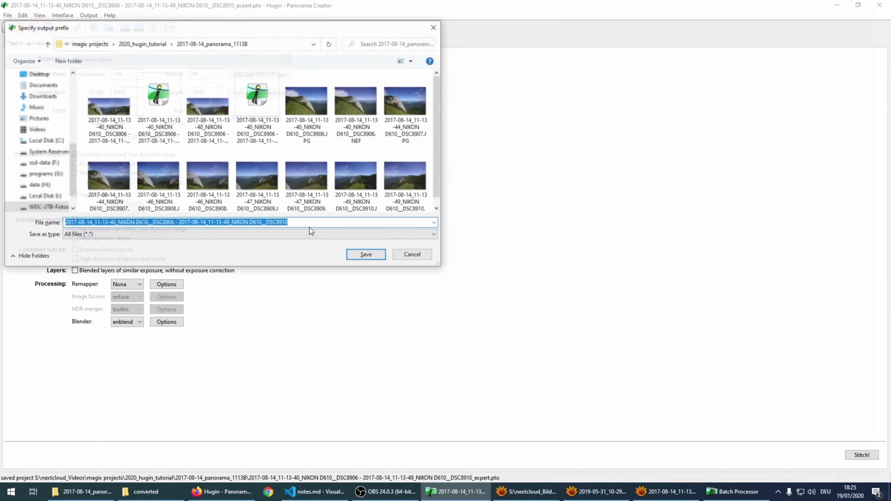
click(334, 221)
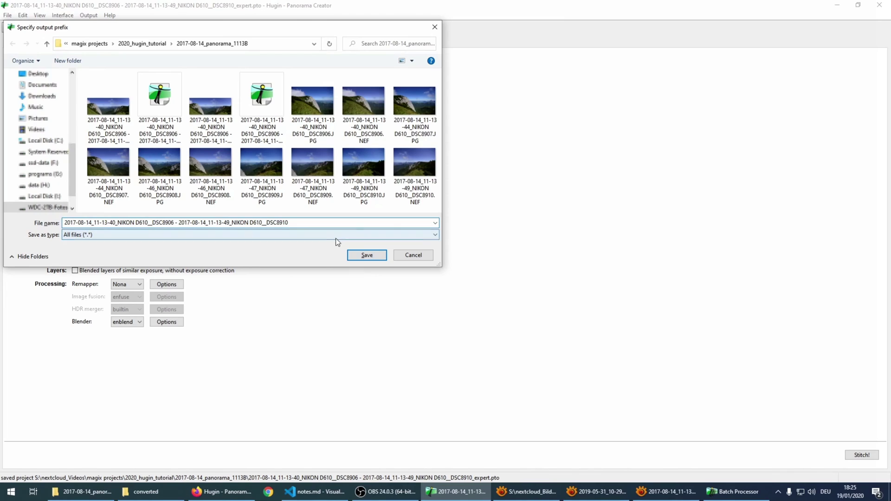
text(_)
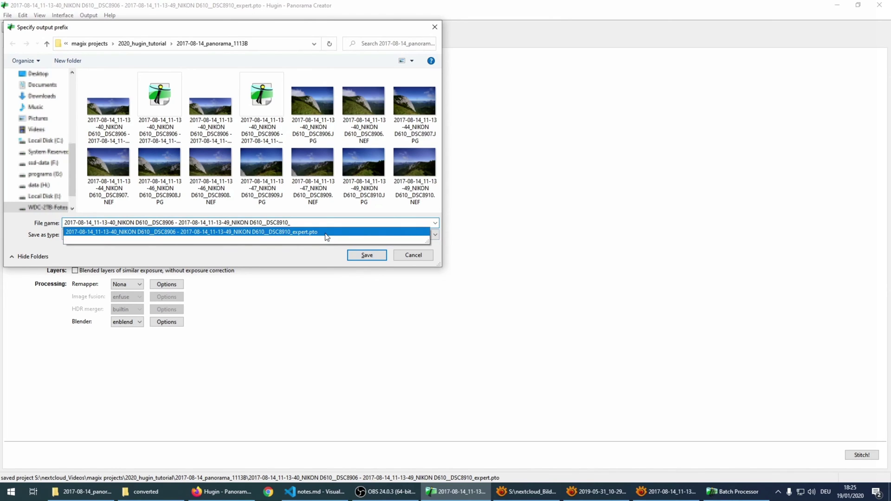
text(expert)
key(Down)
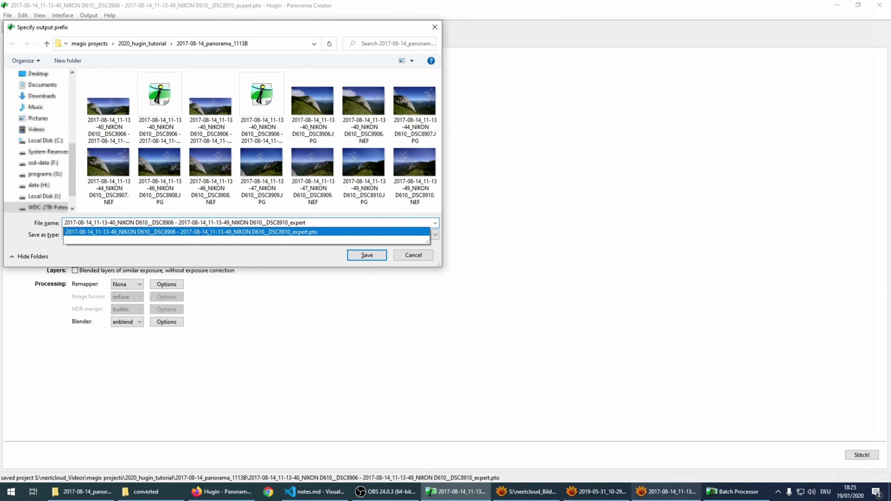
key(Return)
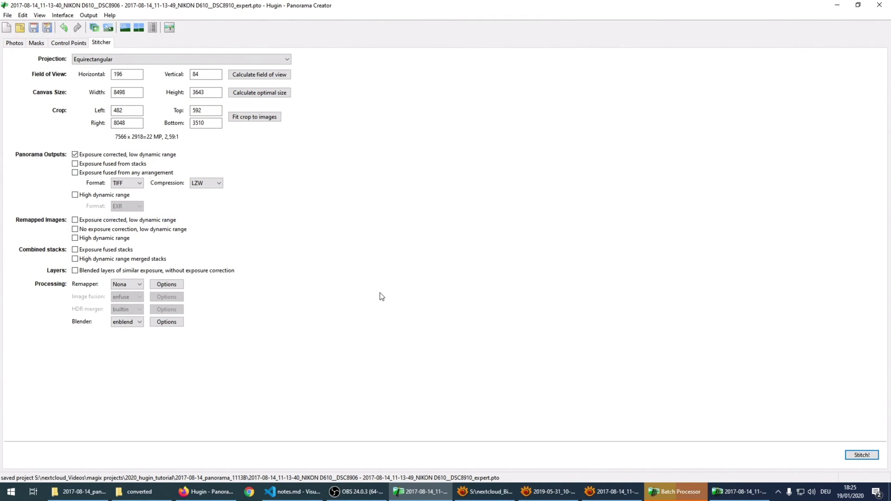
Step: Bring the Batch Processor forward and follow the stitching log until the batch completes
click(648, 496)
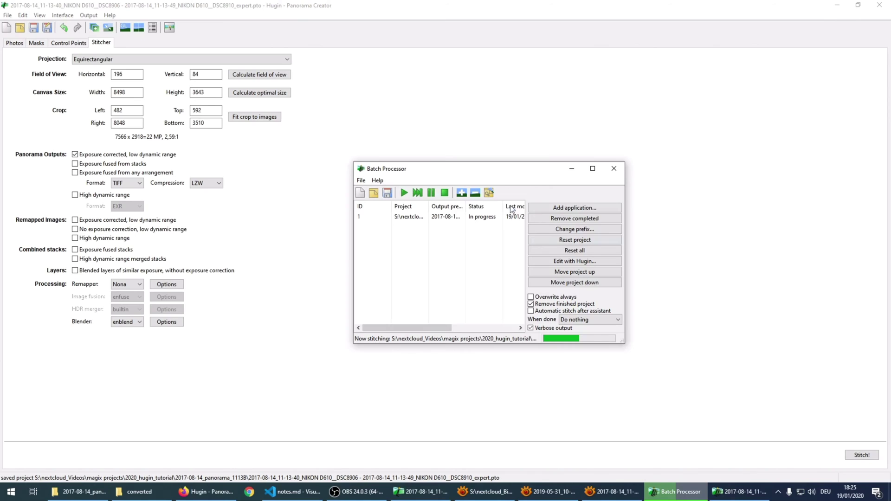
mouse_move(738, 495)
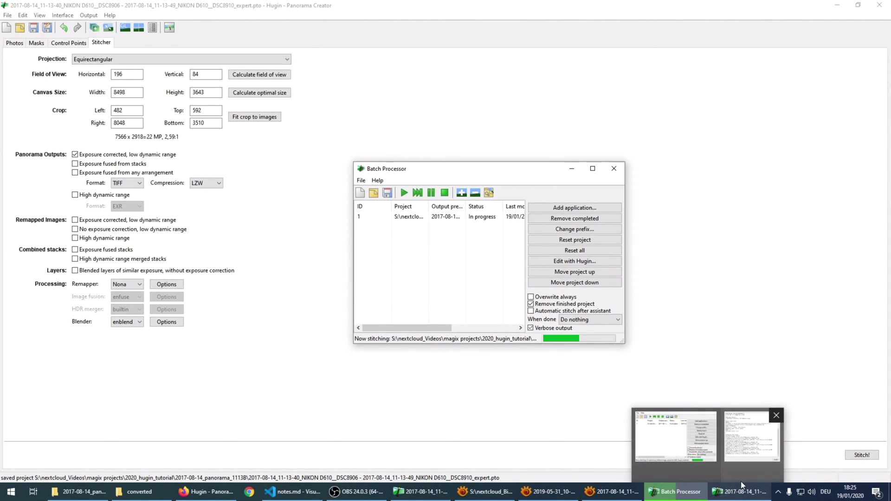
click(749, 448)
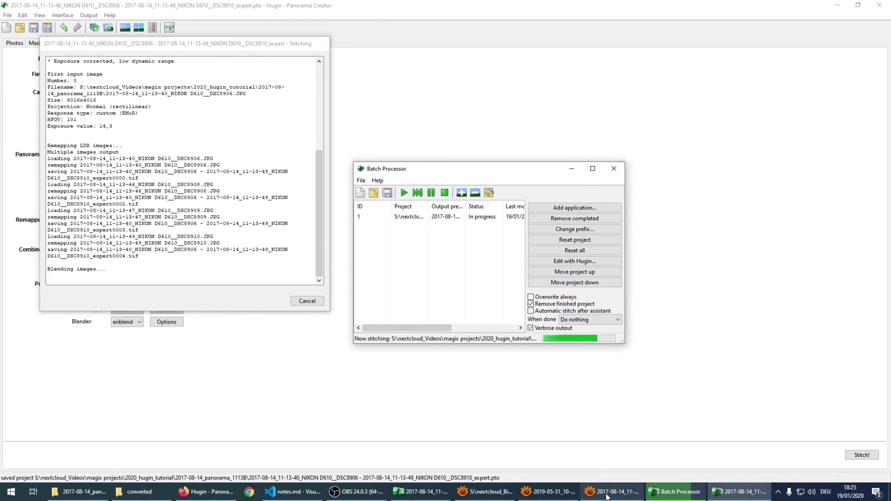
mouse_move(606, 497)
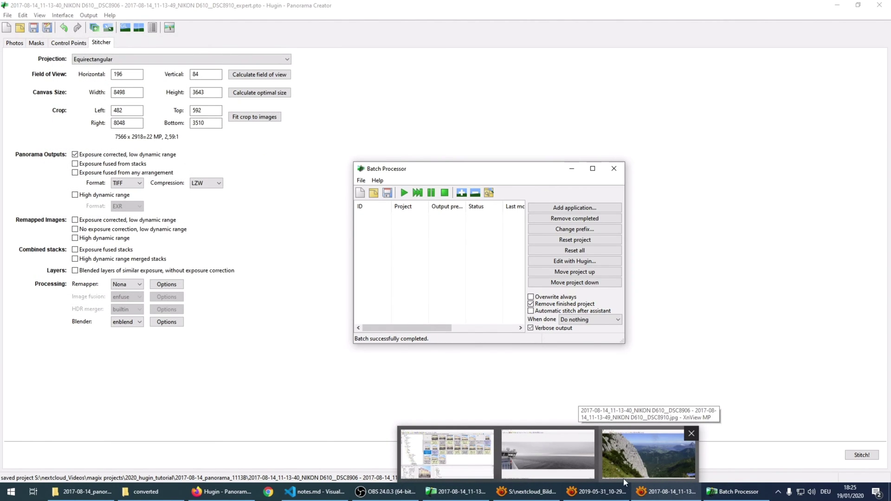
Step: Open the newly stitched _expert.tif panorama (7566×2918) from the XnView MP folder browser
click(653, 454)
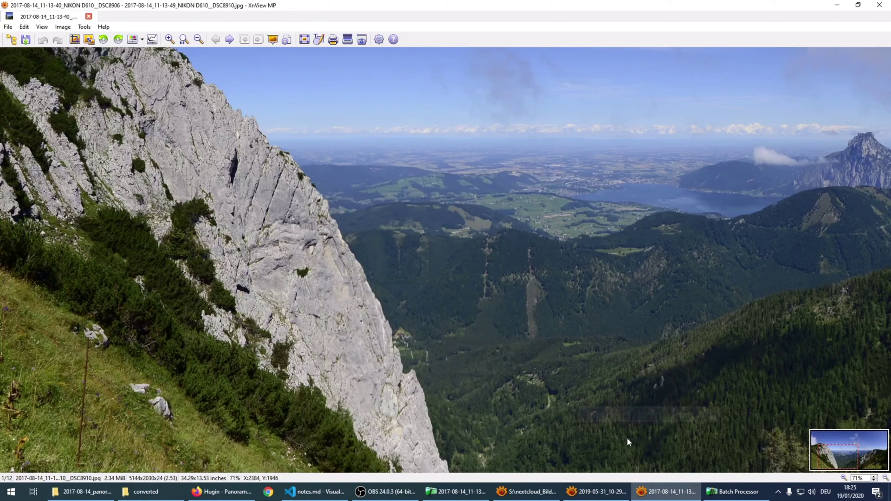
double_click(103, 105)
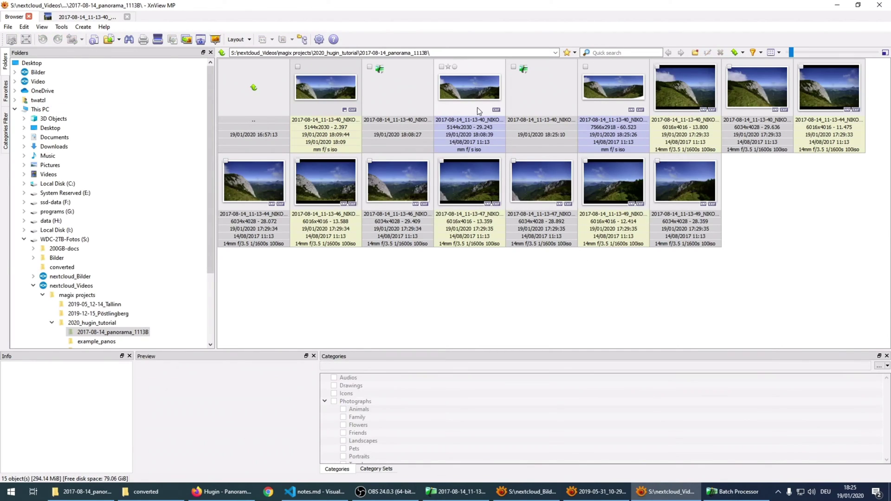
click(599, 108)
double_click(602, 96)
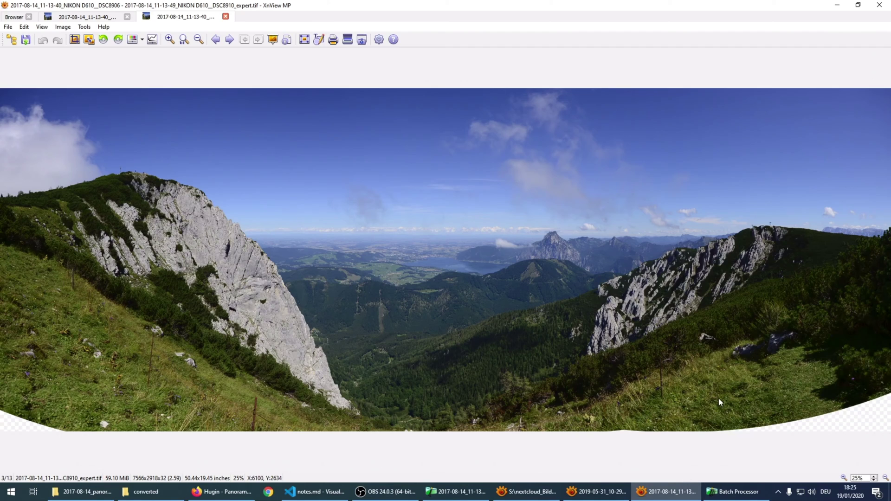
Step: Zoom and pan over the left cliff, then drag the viewer window toward the right edge
scroll(416, 434, up, 4)
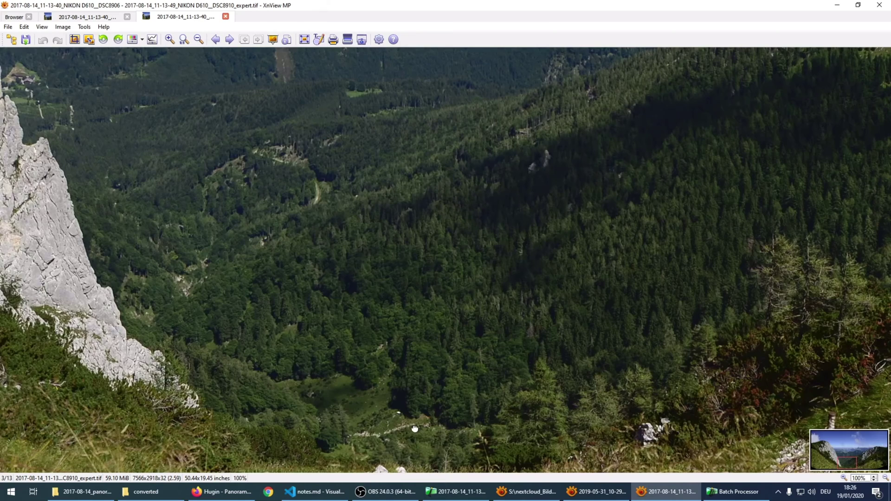
drag(413, 370, 607, 398)
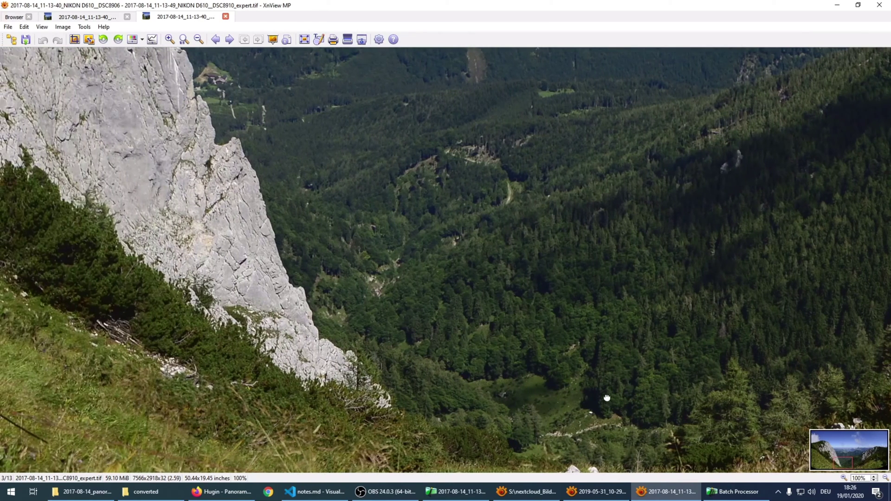
scroll(607, 398, down, 4)
scroll(280, 296, up, 4)
drag(269, 278, 222, 138)
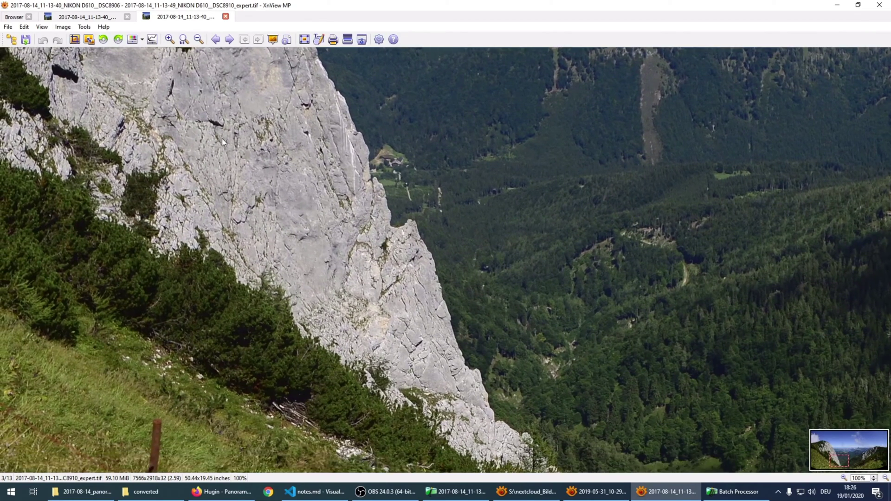
scroll(395, 262, down, 4)
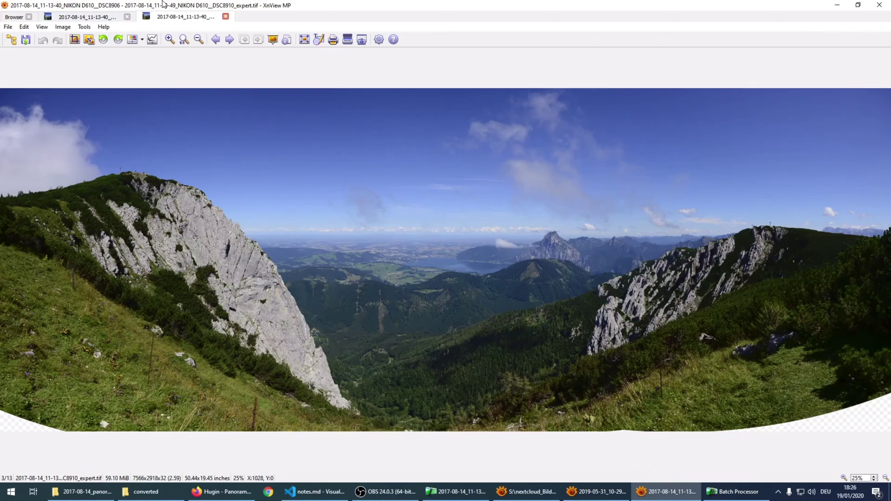
drag(165, 5, 890, 116)
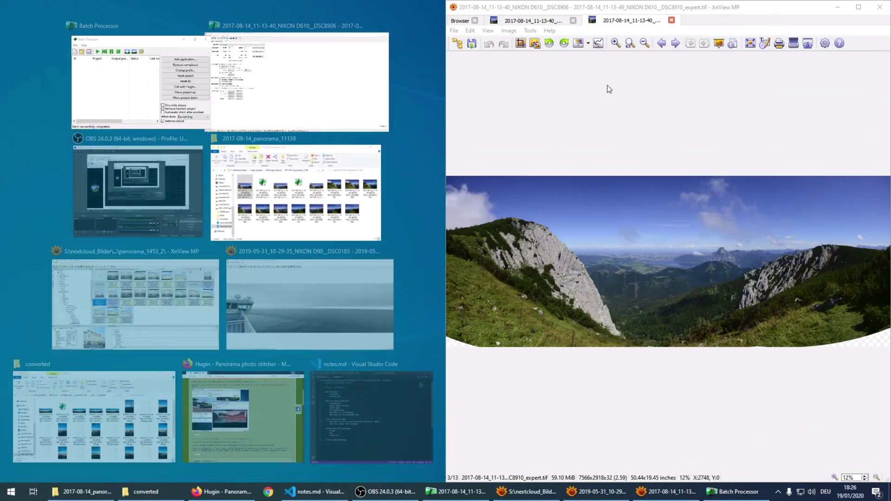
Step: Dock the expert panorama window on the right half, then close the image back to the browser
click(407, 90)
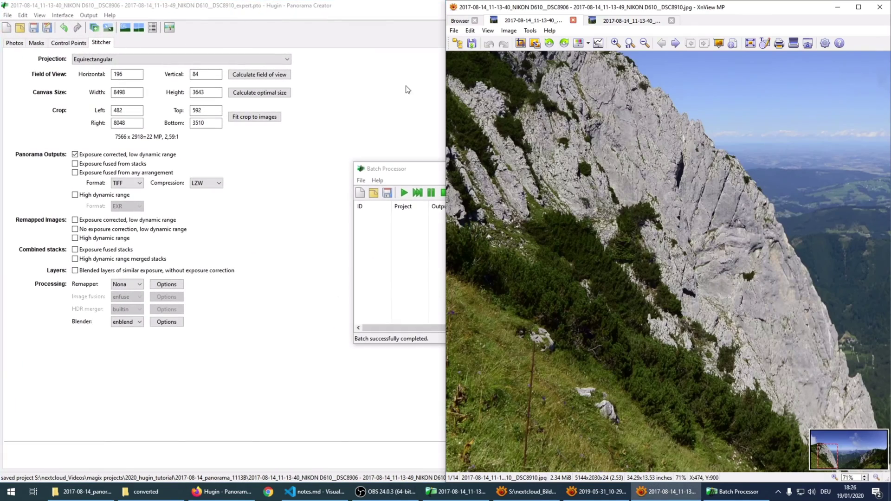
click(573, 20)
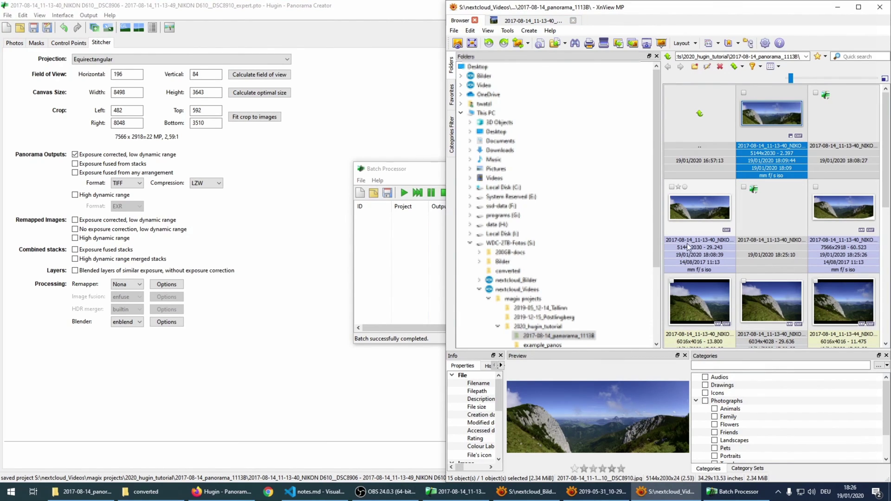
click(686, 228)
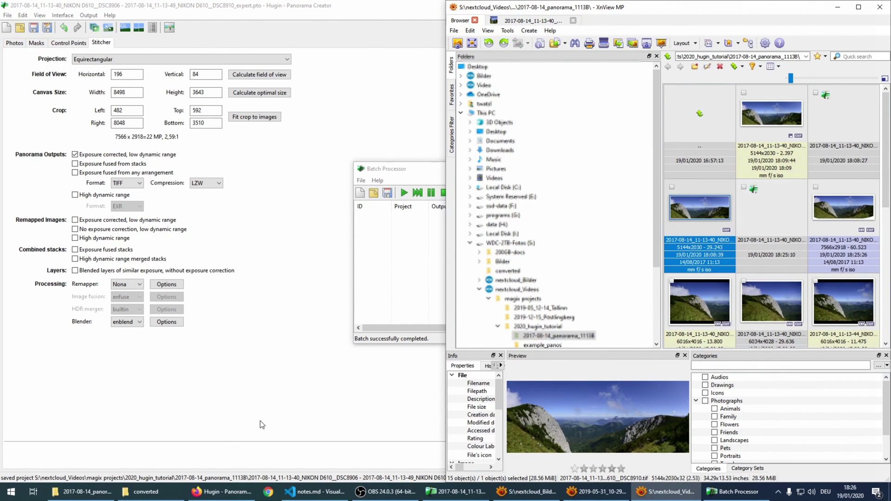
Step: Open the 5144×2030 simple-mode panorama from File Explorer and snap its window to the left half
click(223, 492)
click(114, 496)
click(415, 371)
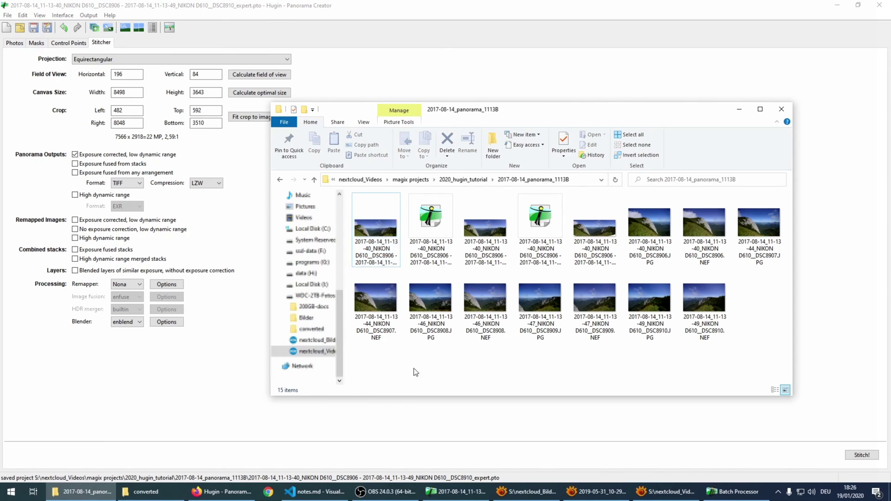
click(502, 225)
double_click(502, 225)
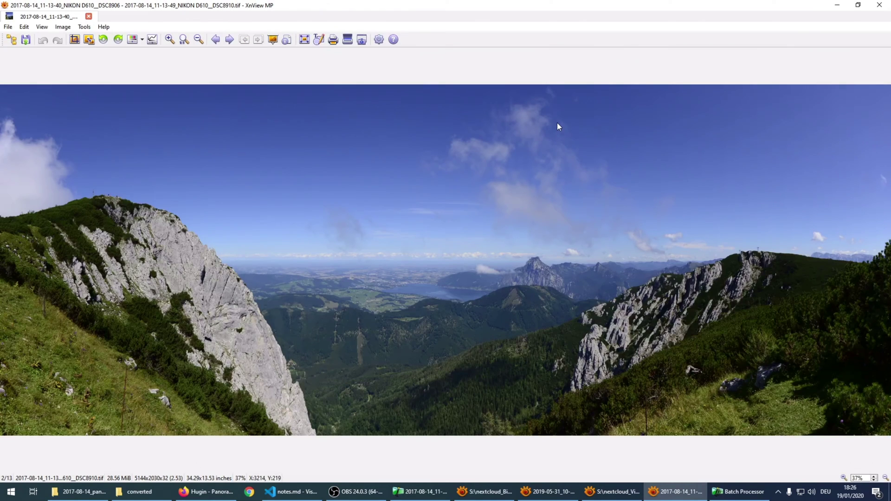
drag(572, 6, 1, 163)
click(213, 244)
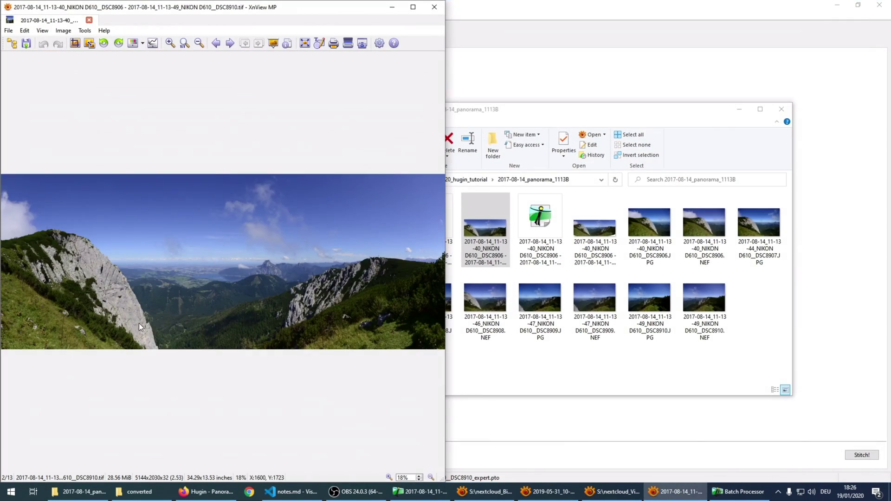
scroll(138, 323, up, 3)
scroll(139, 326, up, 3)
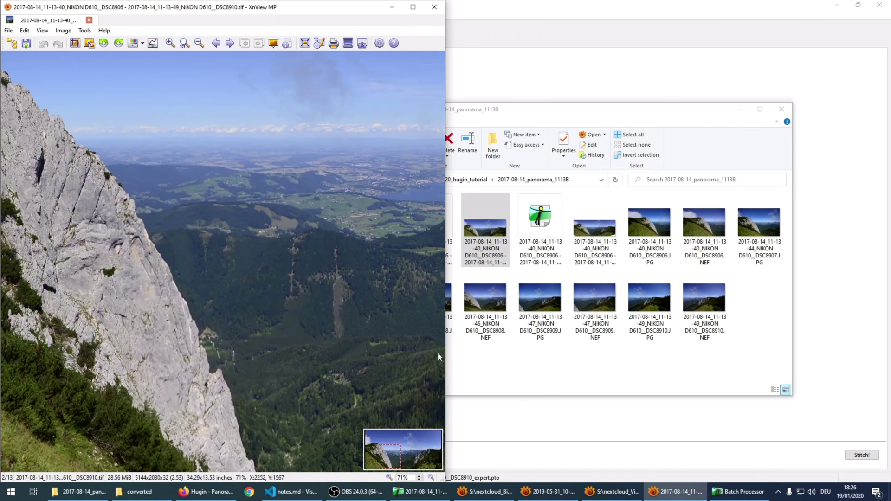
Step: Open the expert TIFF in a new window snapped right, then hide the folder window
click(696, 391)
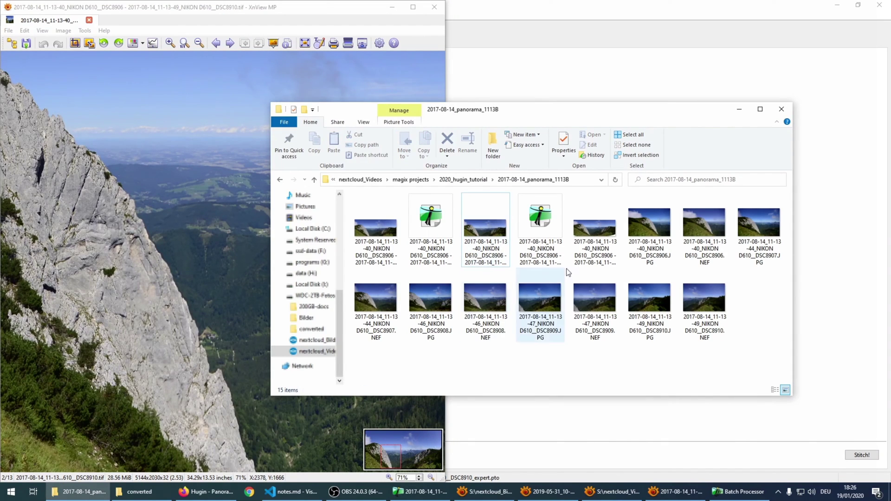
click(586, 246)
double_click(586, 246)
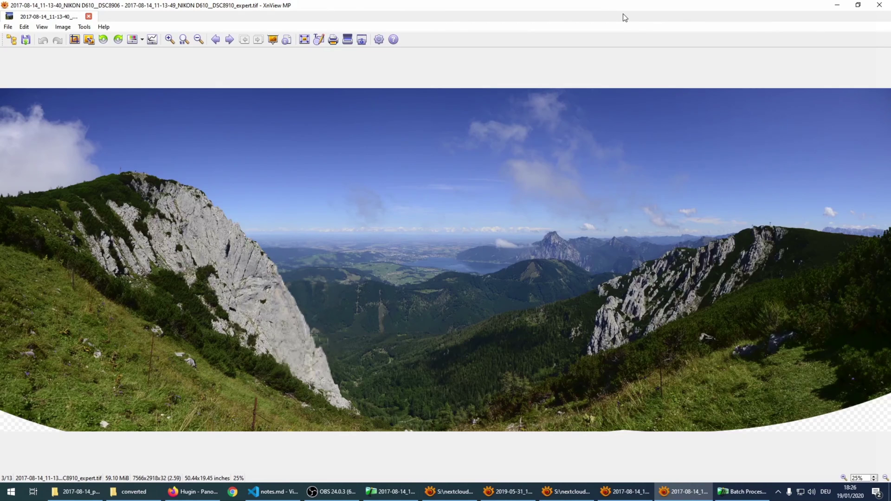
drag(623, 14, 890, 174)
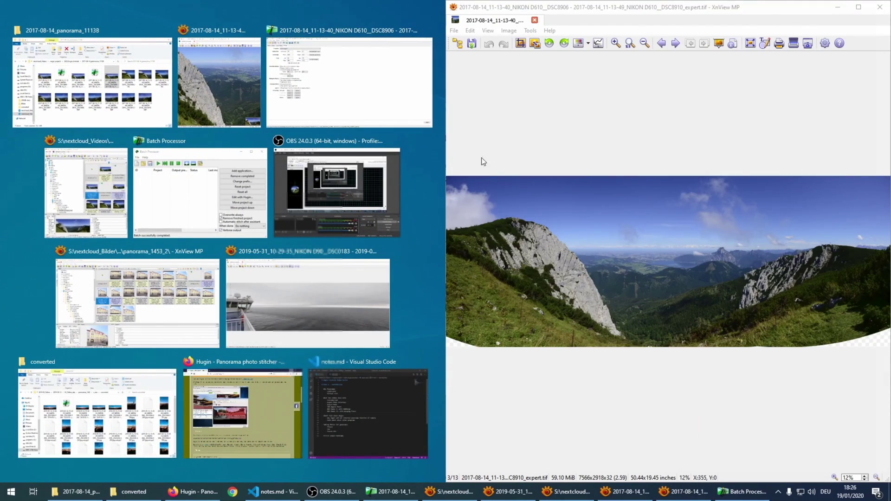
click(528, 115)
click(396, 127)
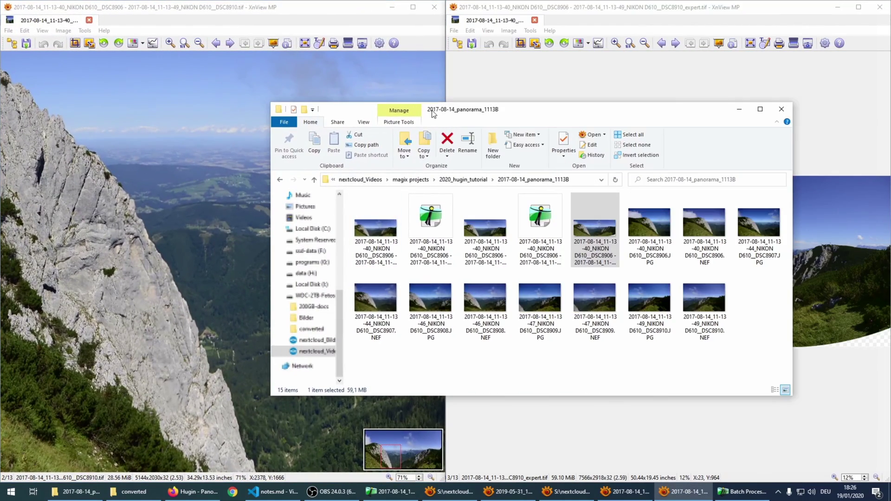
click(740, 109)
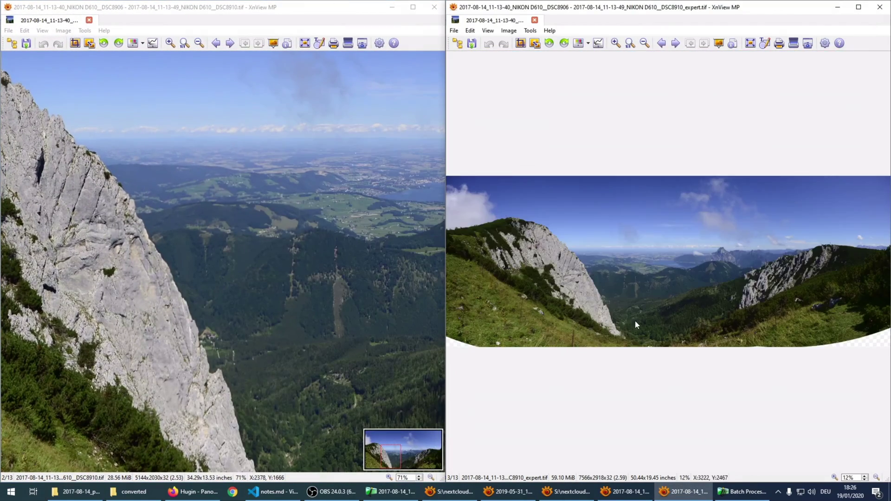
scroll(617, 317, up, 2)
scroll(617, 316, up, 5)
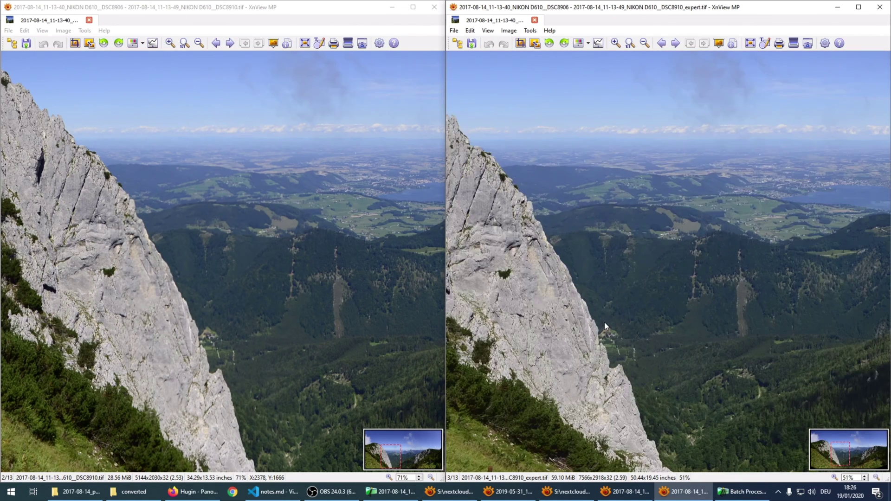
drag(630, 345, 622, 245)
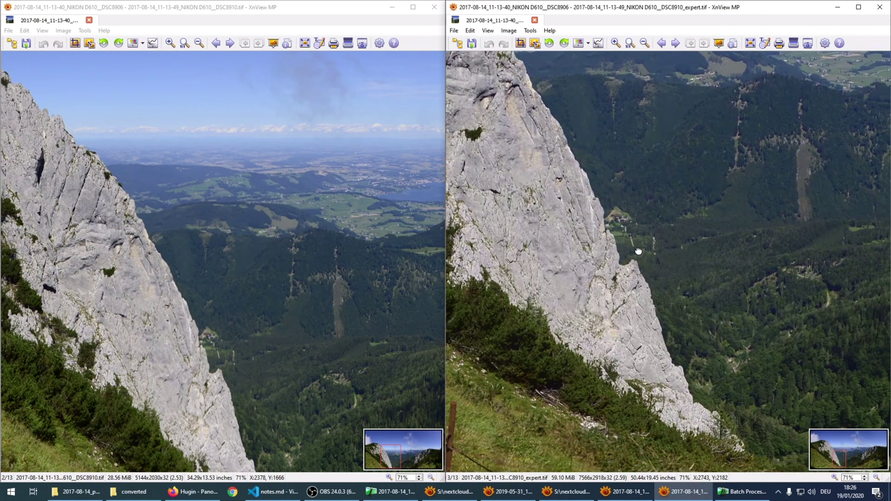
drag(638, 290, 608, 375)
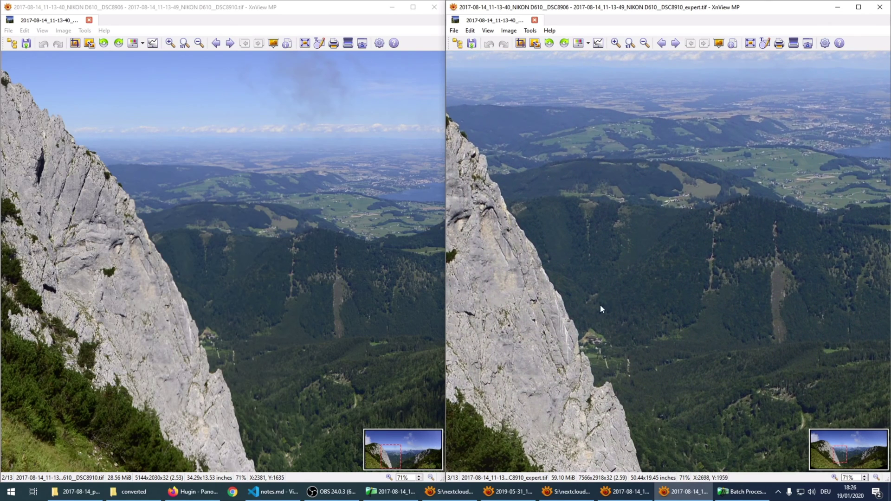
scroll(600, 304, down, 2)
drag(591, 313, 579, 326)
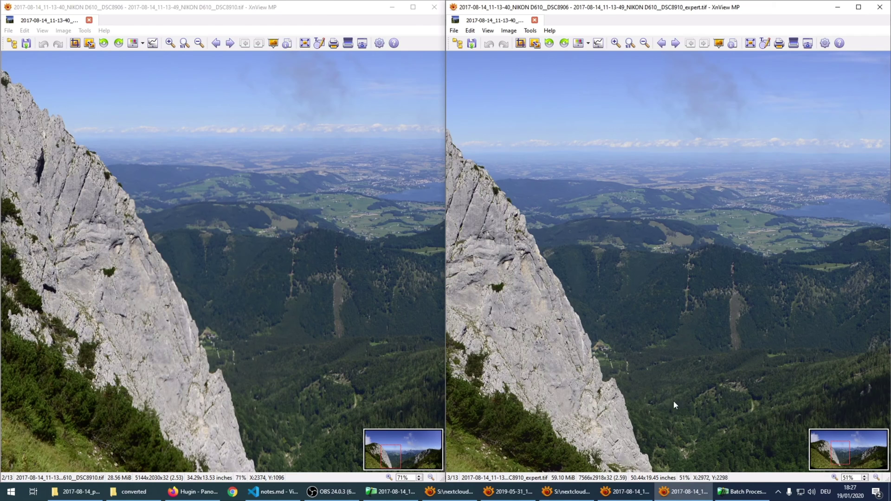
scroll(612, 375, down, 3)
click(340, 314)
drag(341, 314, 779, 250)
scroll(780, 250, up, 5)
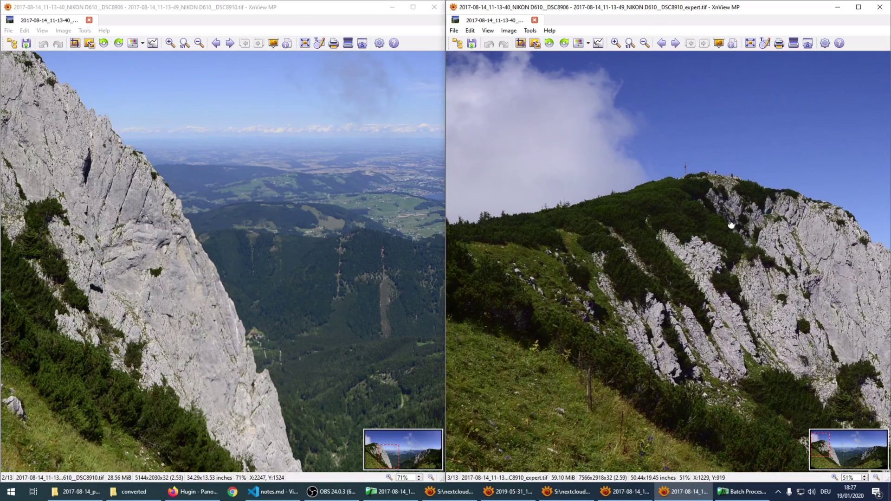
drag(731, 225, 616, 270)
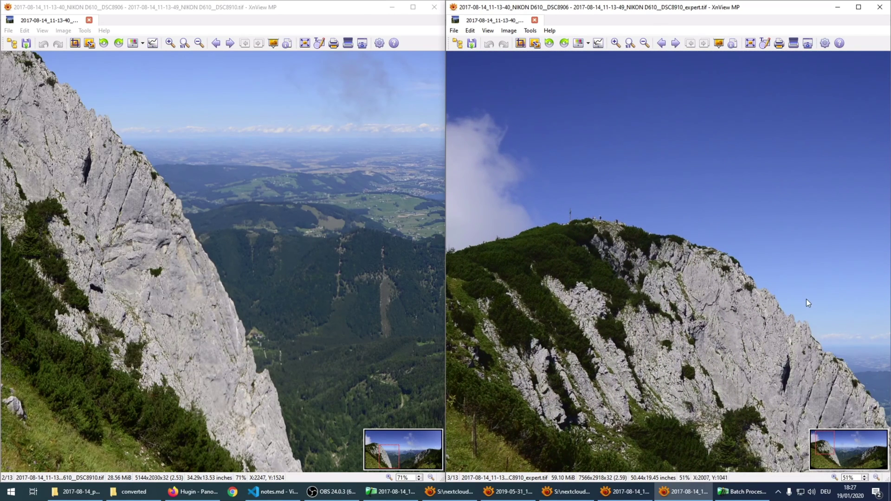
drag(806, 299, 564, 220)
drag(800, 259, 523, 207)
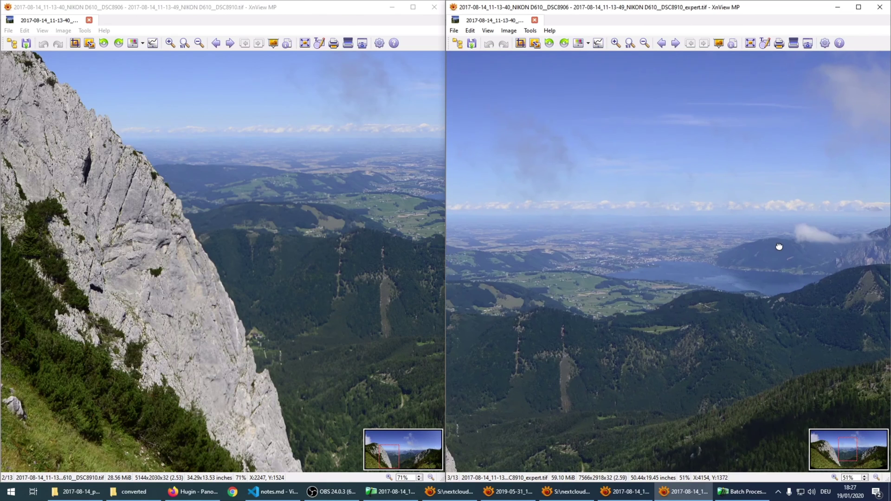
drag(778, 249, 448, 150)
drag(739, 238, 597, 235)
drag(836, 307, 720, 274)
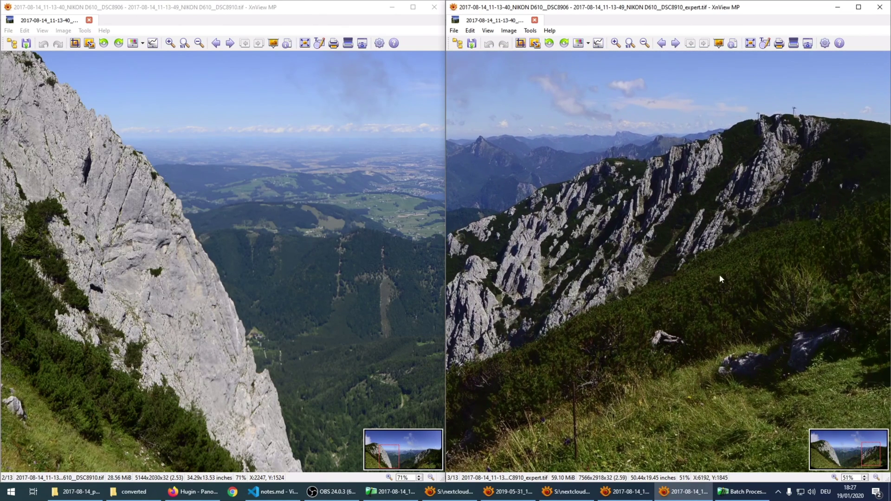
drag(812, 297, 720, 250)
drag(795, 250, 785, 219)
drag(648, 262, 788, 269)
drag(587, 273, 807, 232)
drag(774, 177, 634, 296)
drag(647, 263, 795, 349)
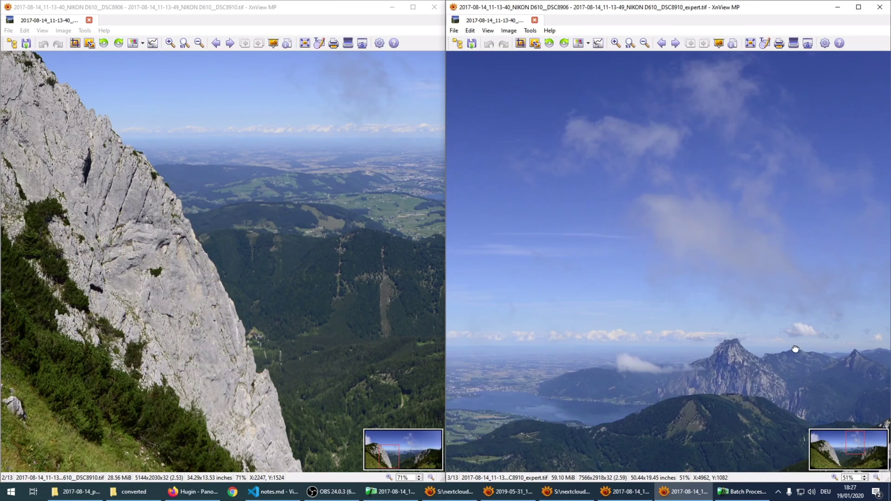
scroll(717, 209, down, 5)
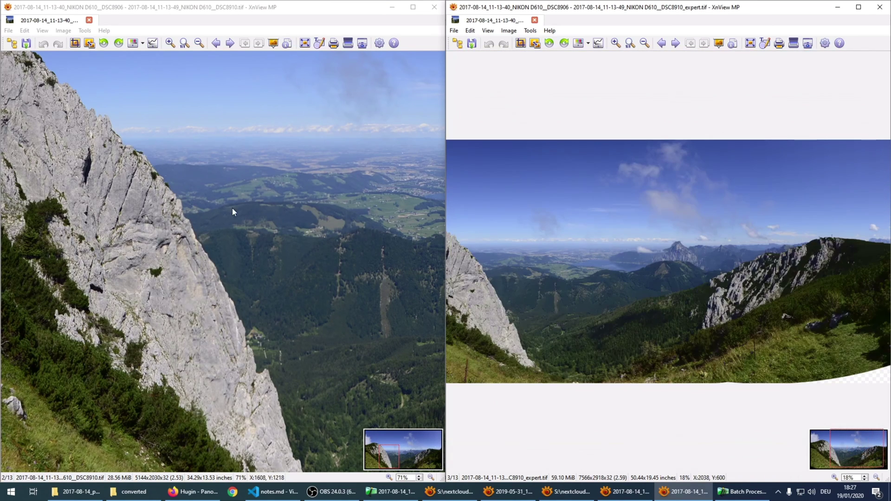
drag(328, 249, 271, 238)
scroll(271, 238, down, 4)
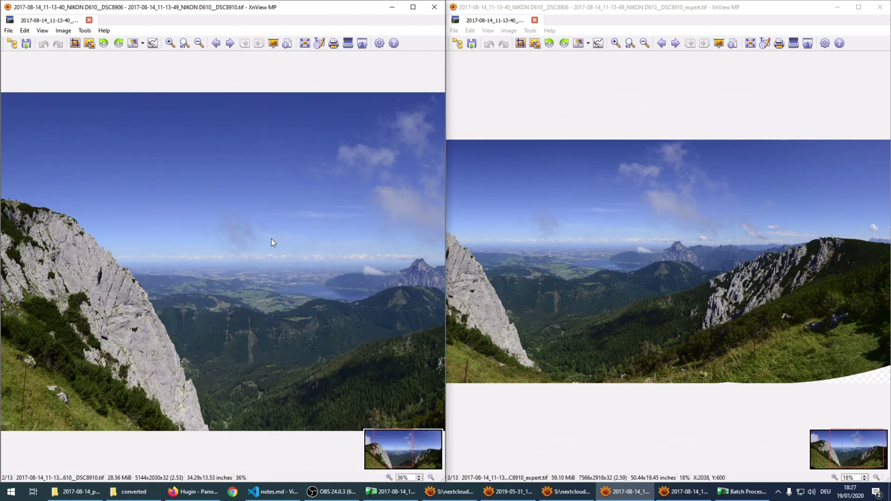